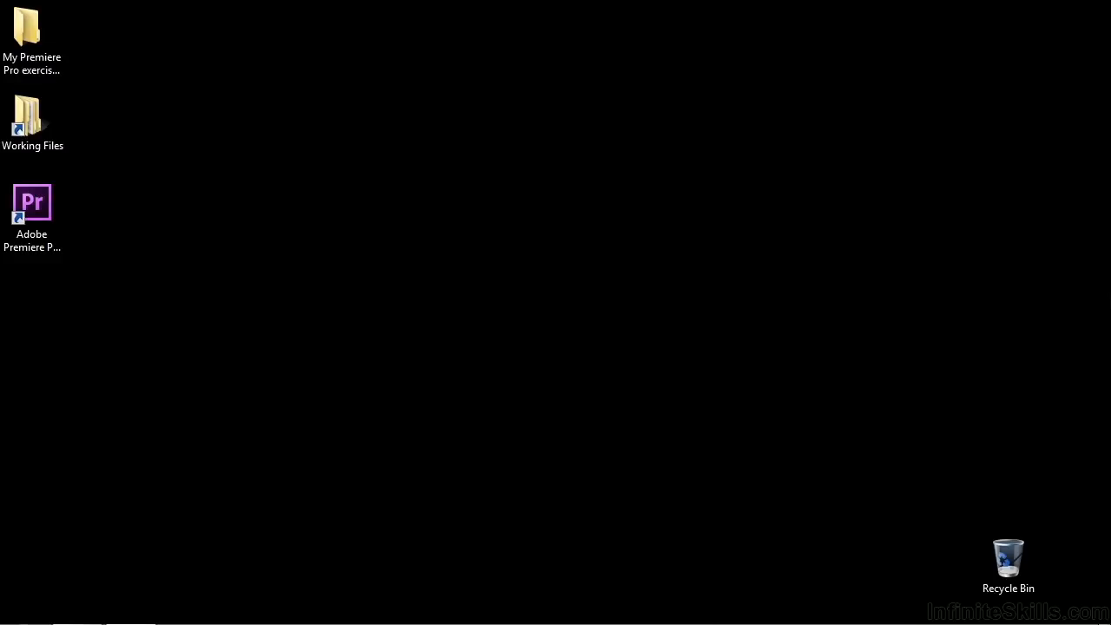
Step: Open Working Files, then its projects folder, and scroll down to the 1703 project file
double_click(28, 117)
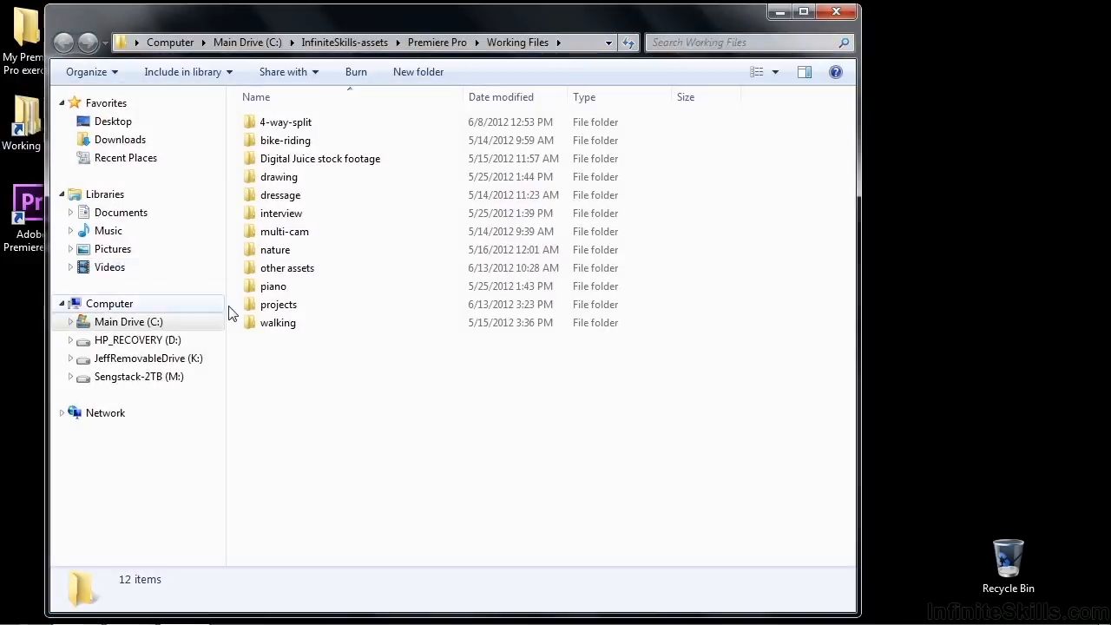
double_click(259, 310)
scroll(819, 491, down, 15)
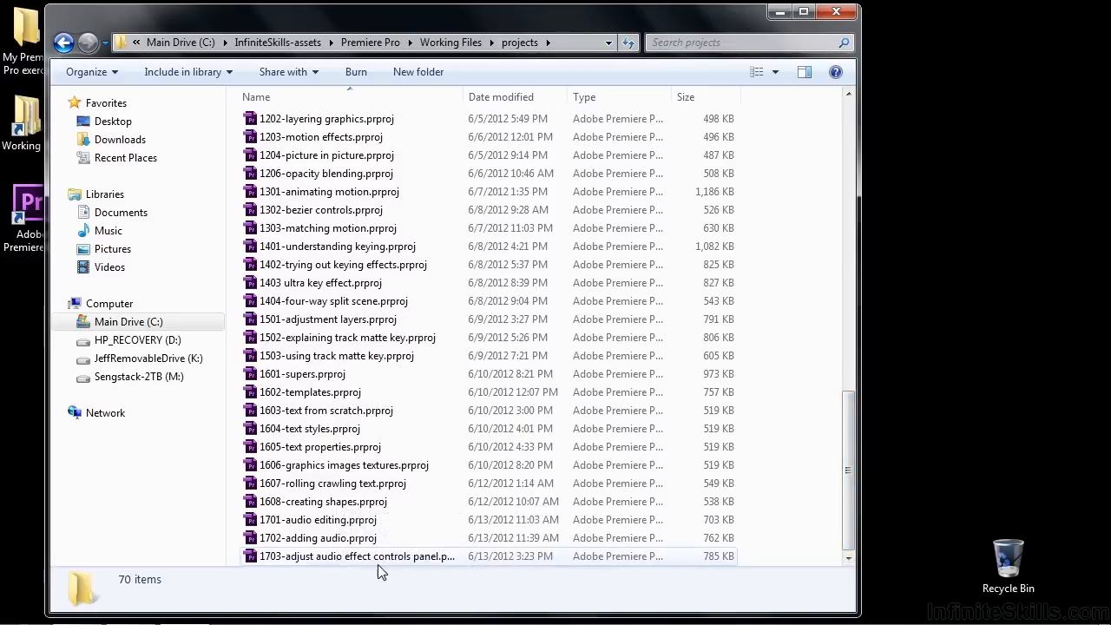
Step: Open the 1703 project and review the effects of the Just Couldn't Be That Way and gettysburg clips
double_click(298, 556)
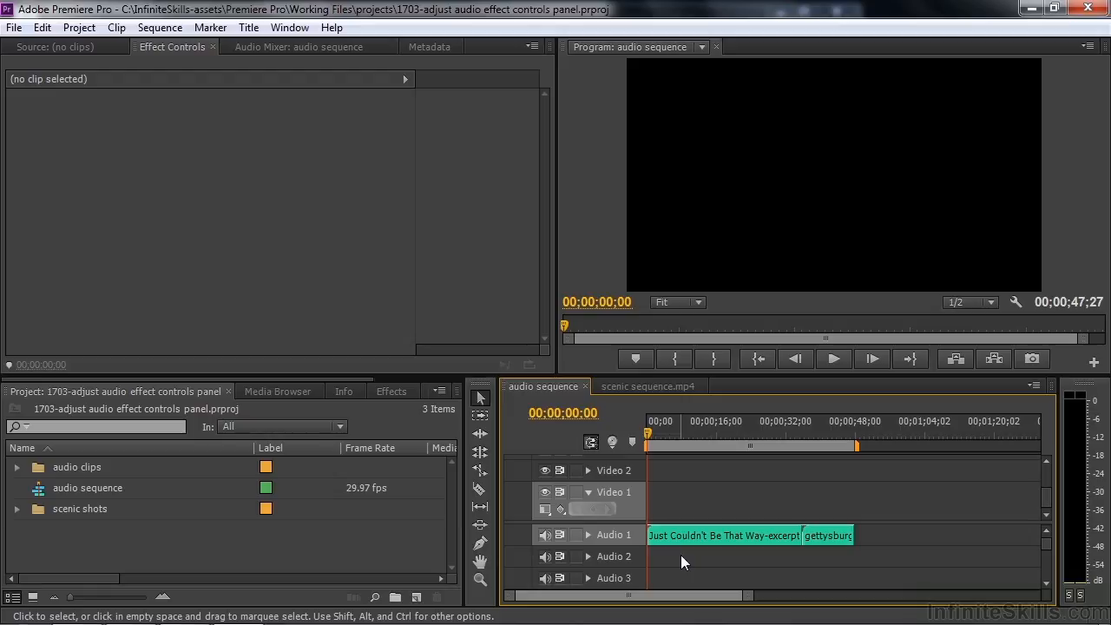
click(687, 538)
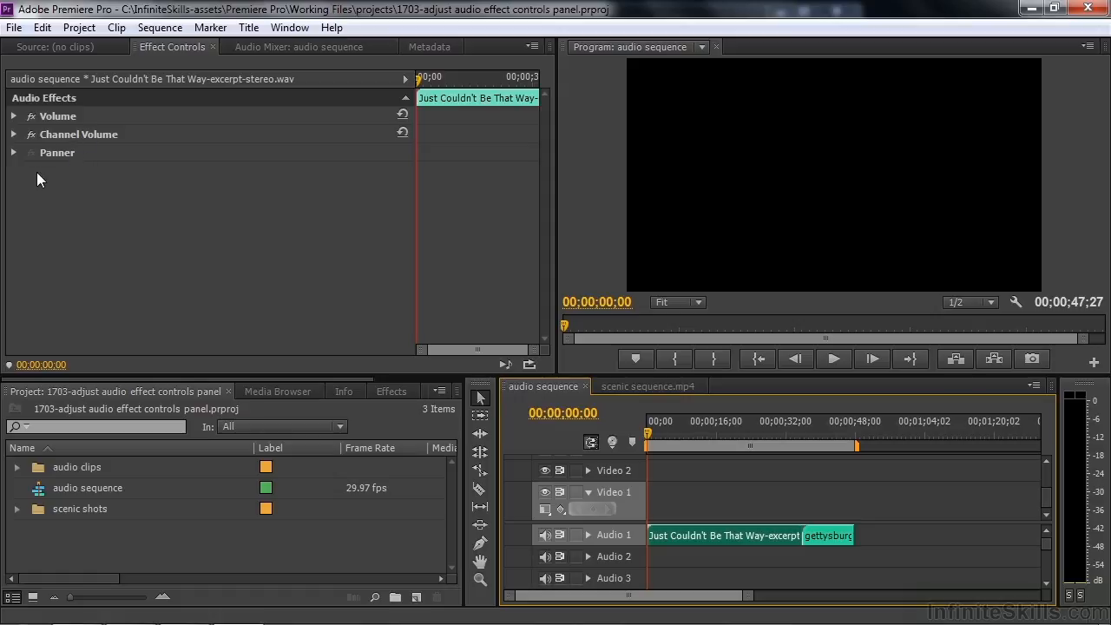
click(823, 533)
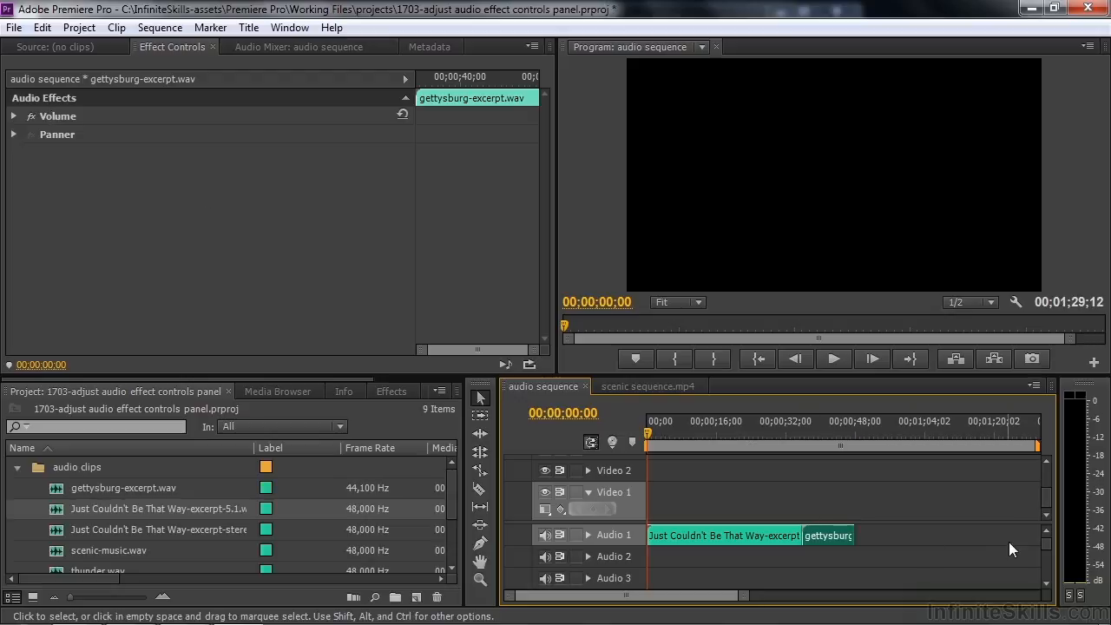
Step: Inspect the 5.1 clip's individual Channel Volume channels on Audio 4, then return to the stereo clip
drag(1042, 543, 1042, 551)
click(1008, 558)
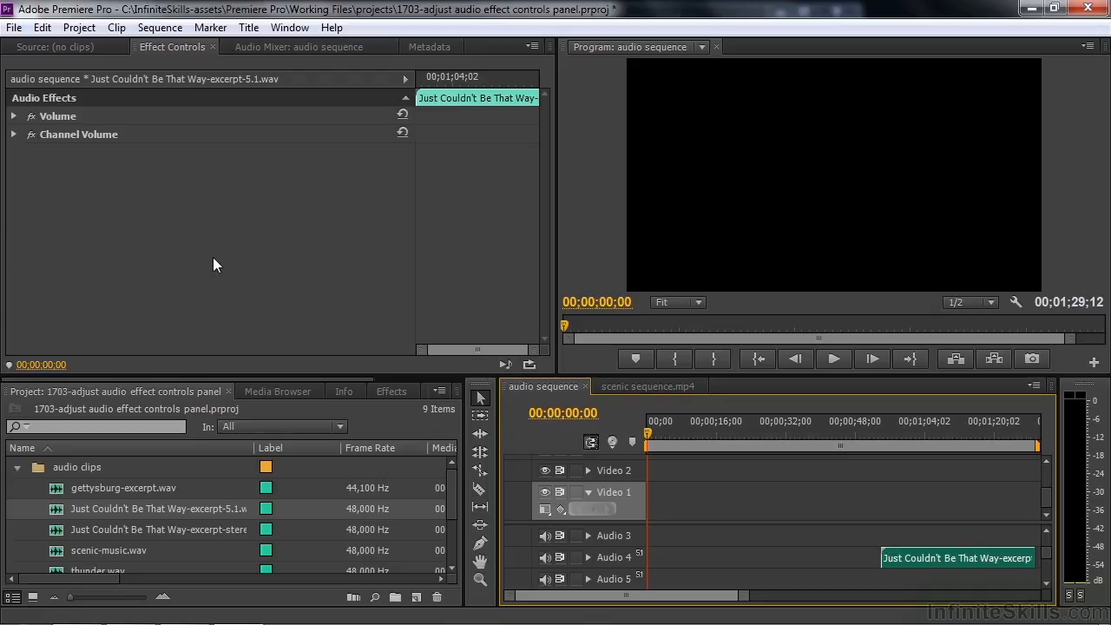
click(14, 135)
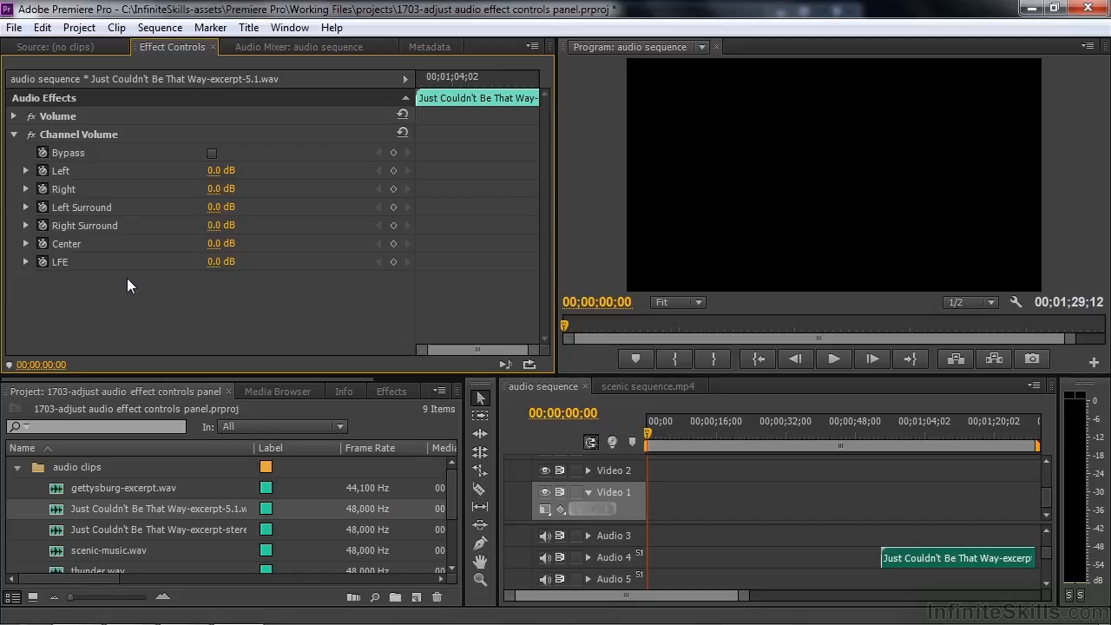
click(1045, 557)
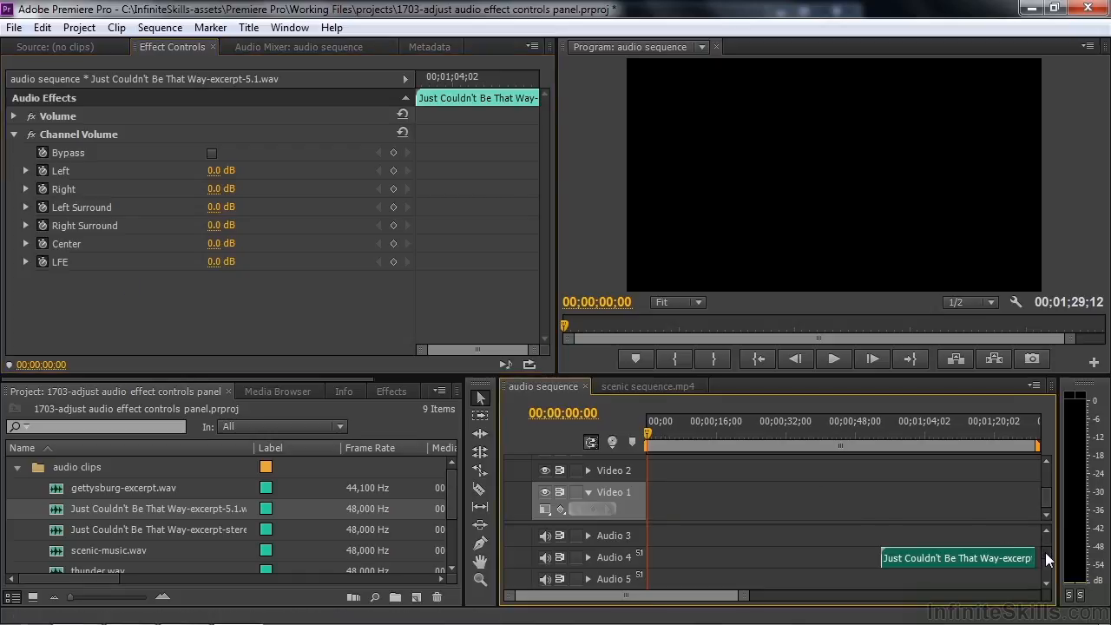
scroll(1044, 555, up, 3)
click(708, 535)
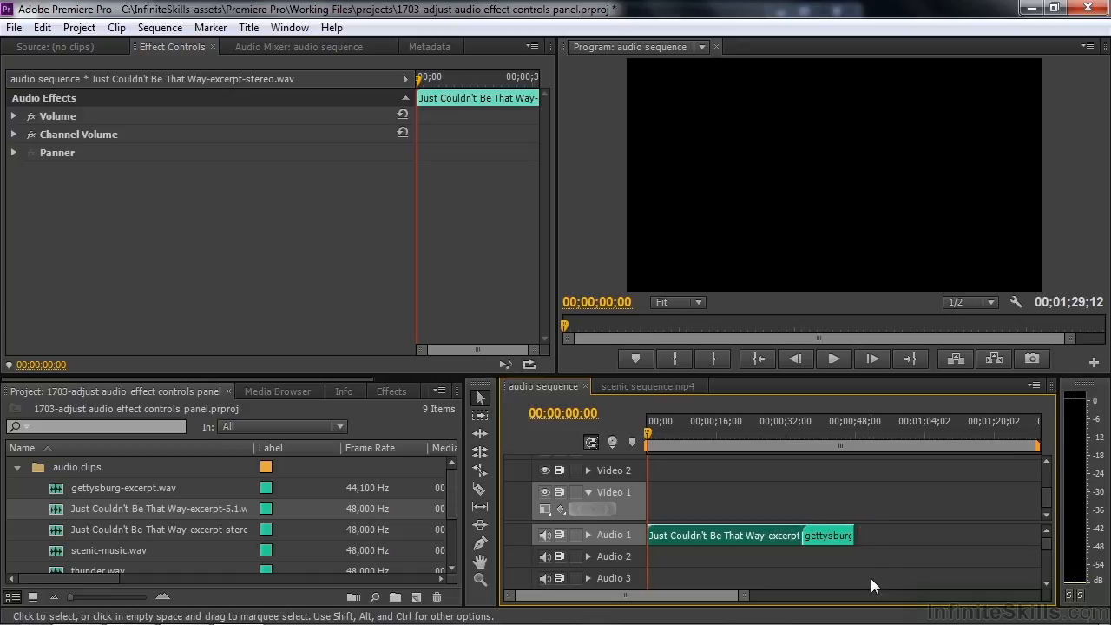
Step: Play the sequence's opening briefly, then show the stereo clip's Volume Level at 0.0 dB
key(space)
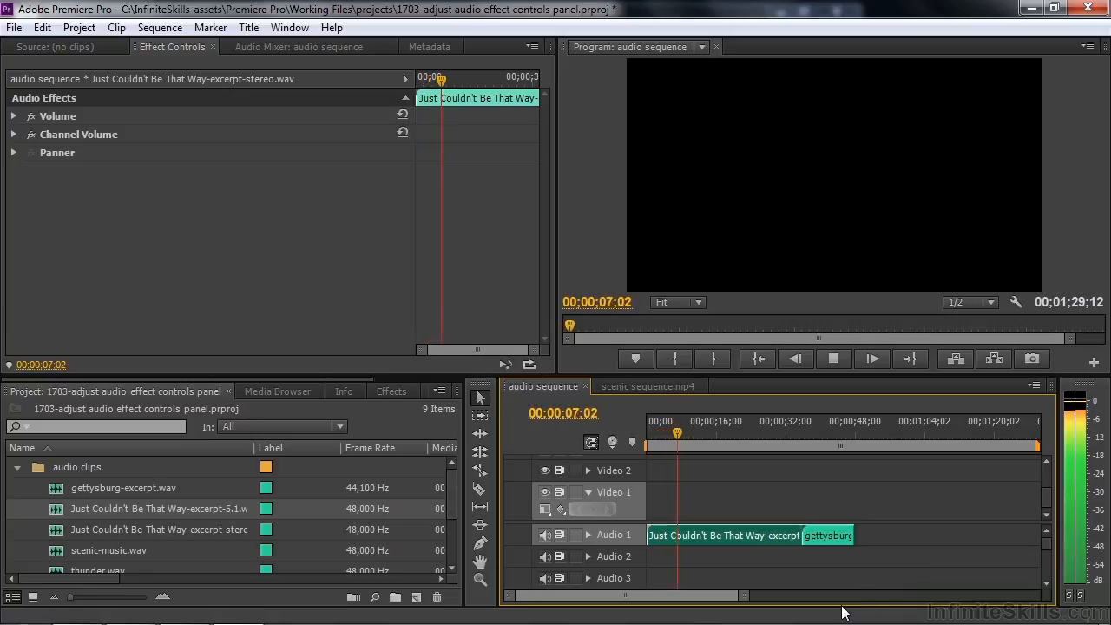
key(space)
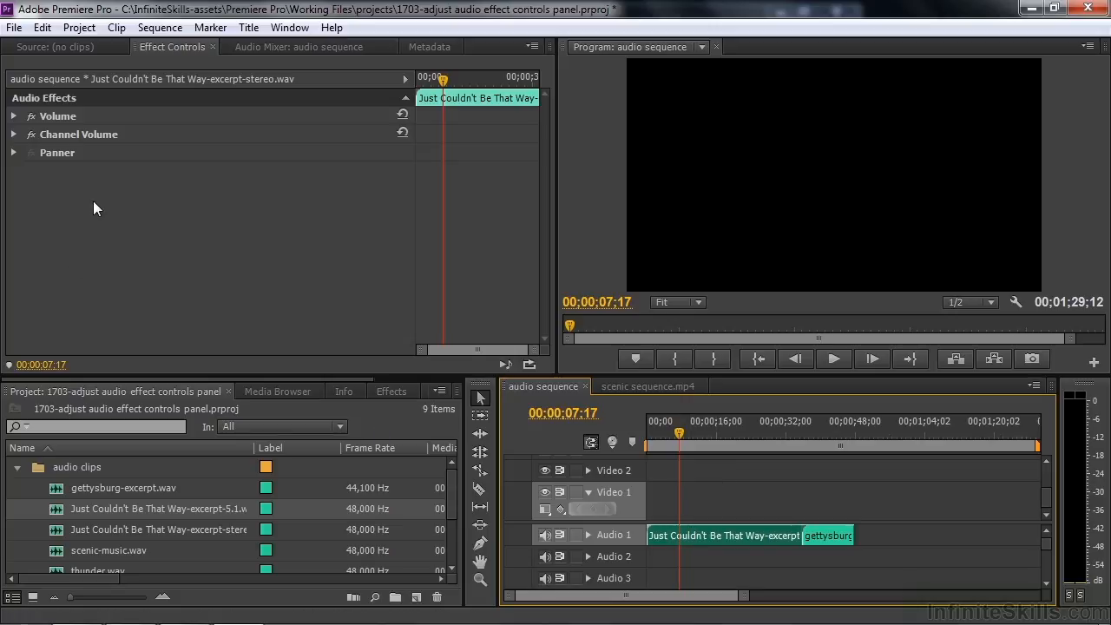
click(14, 117)
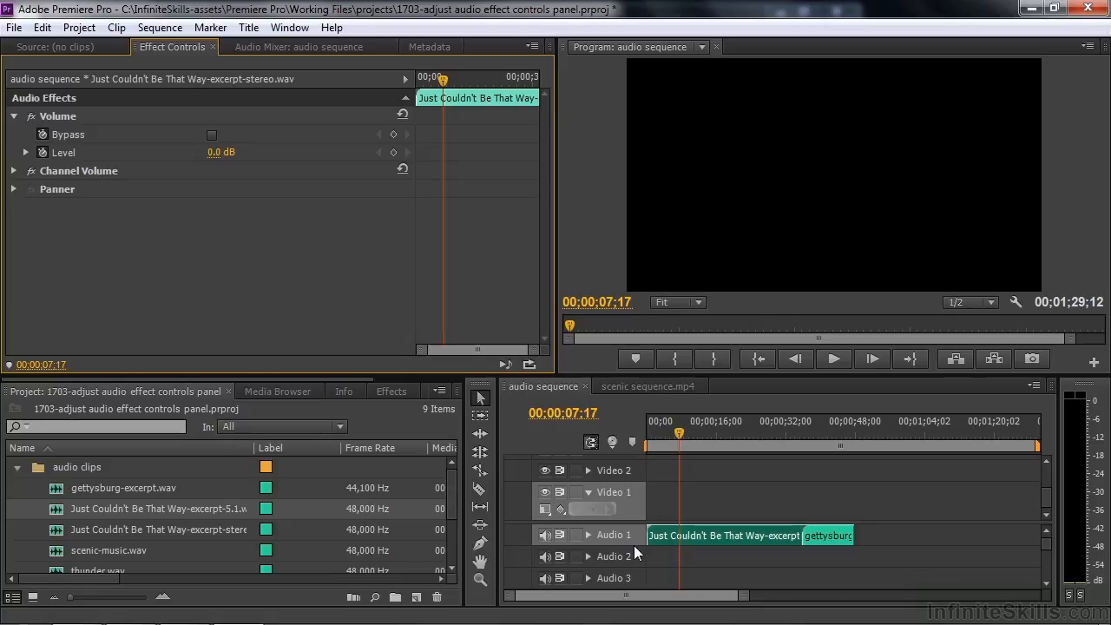
Step: Keyframe the Level down to about -19 dB, show its graph, and play from 00;00;07;18
drag(217, 156, 195, 156)
key(space)
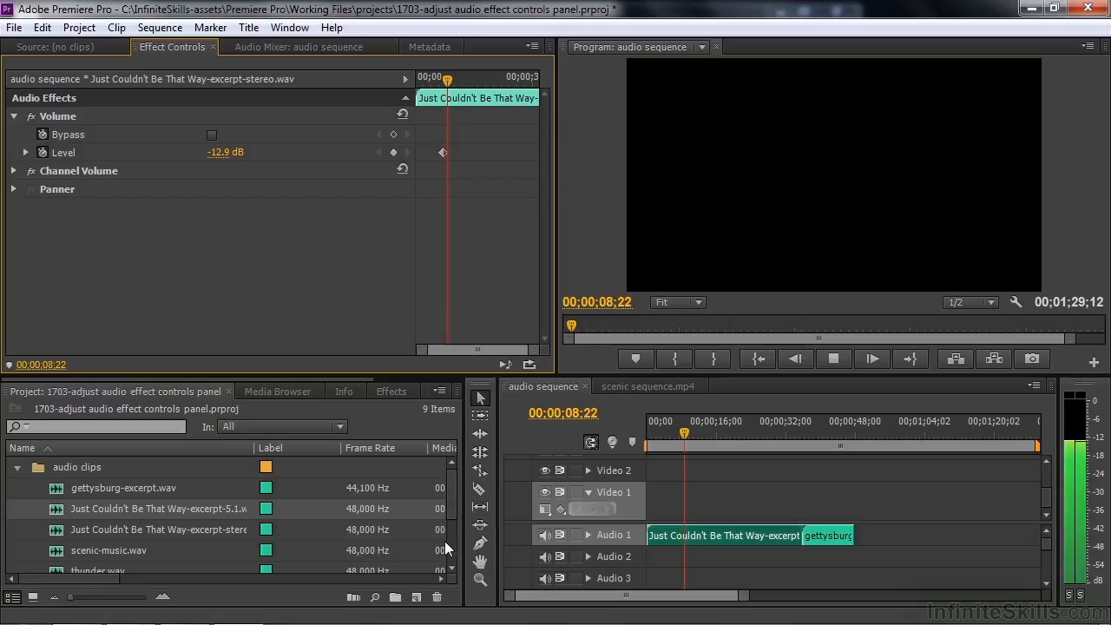
key(space)
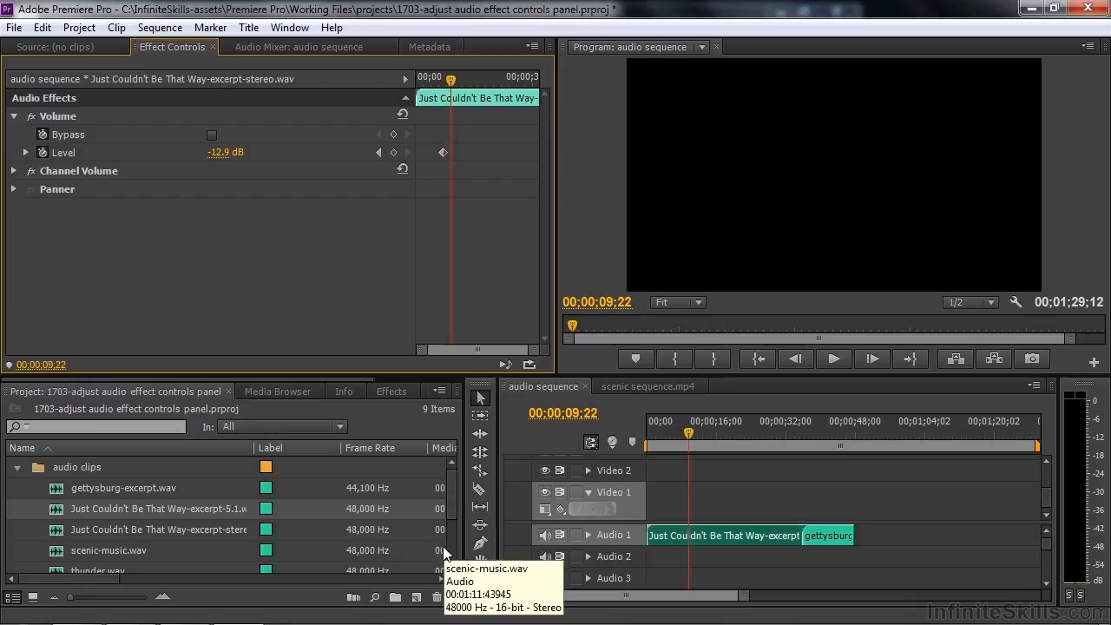
click(26, 152)
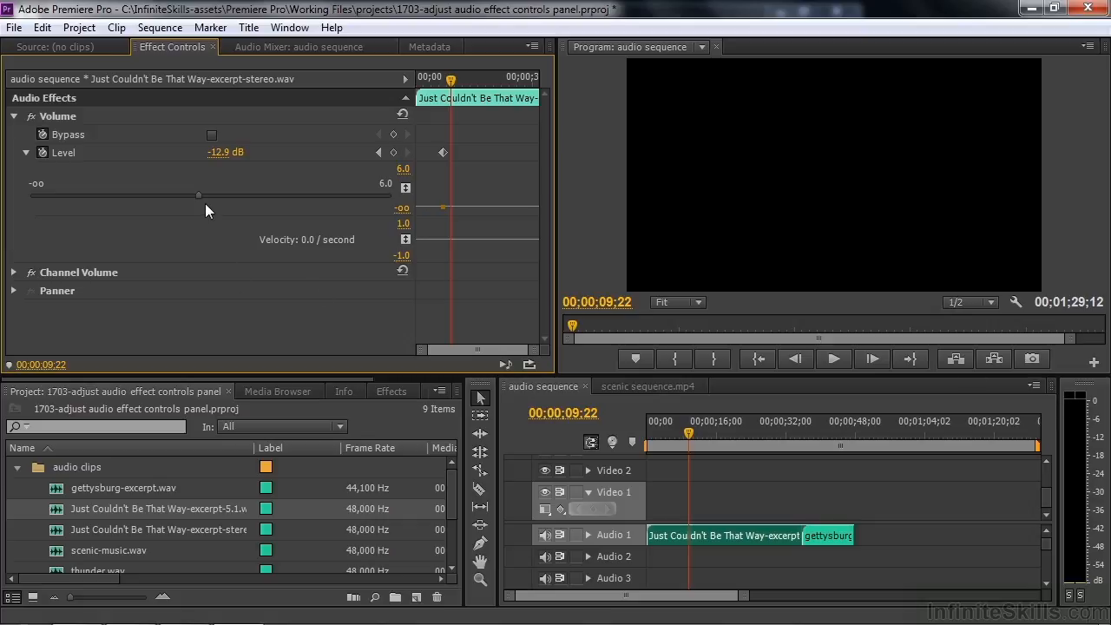
drag(198, 196, 161, 196)
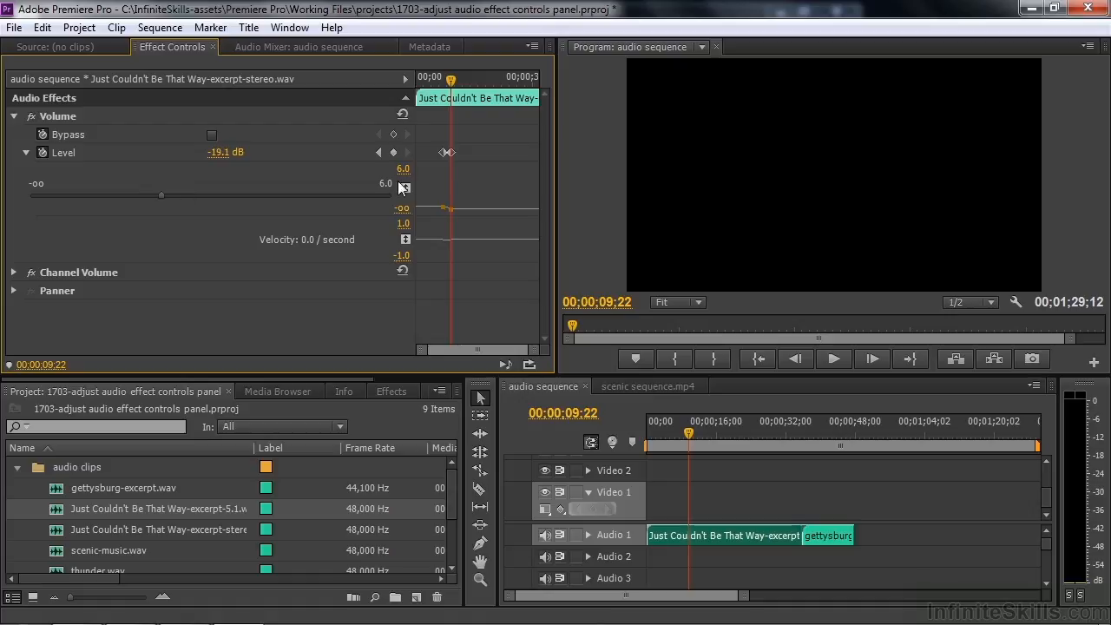
drag(450, 79, 442, 86)
key(space)
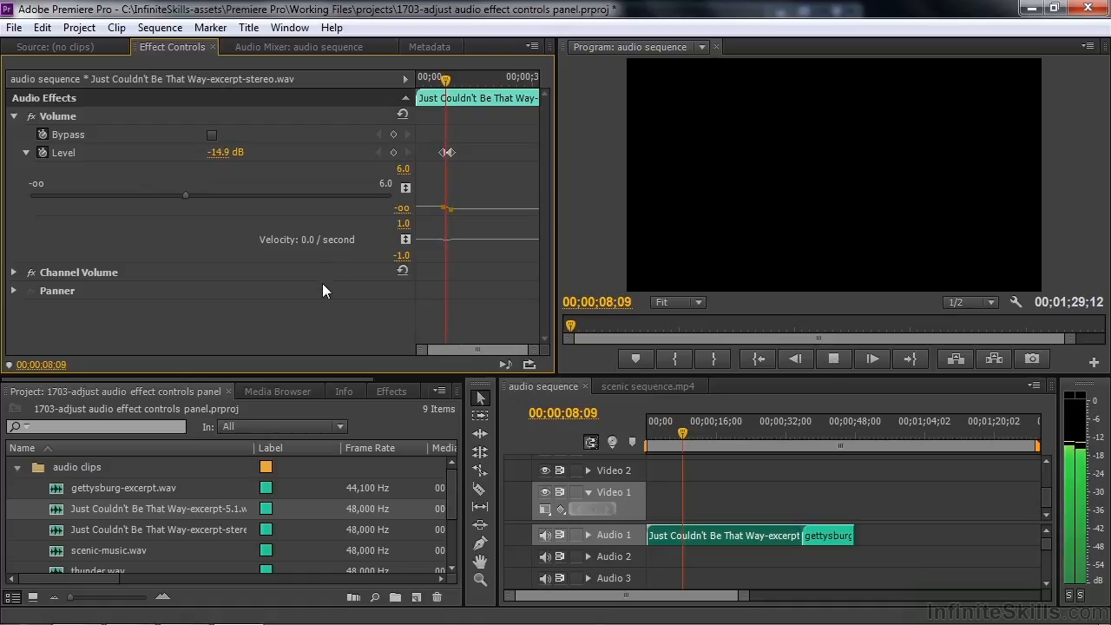
key(space)
Step: Raise the Level to about -12 dB, hear the fade, then delete all the Level keyframes
drag(166, 194, 298, 230)
key(space)
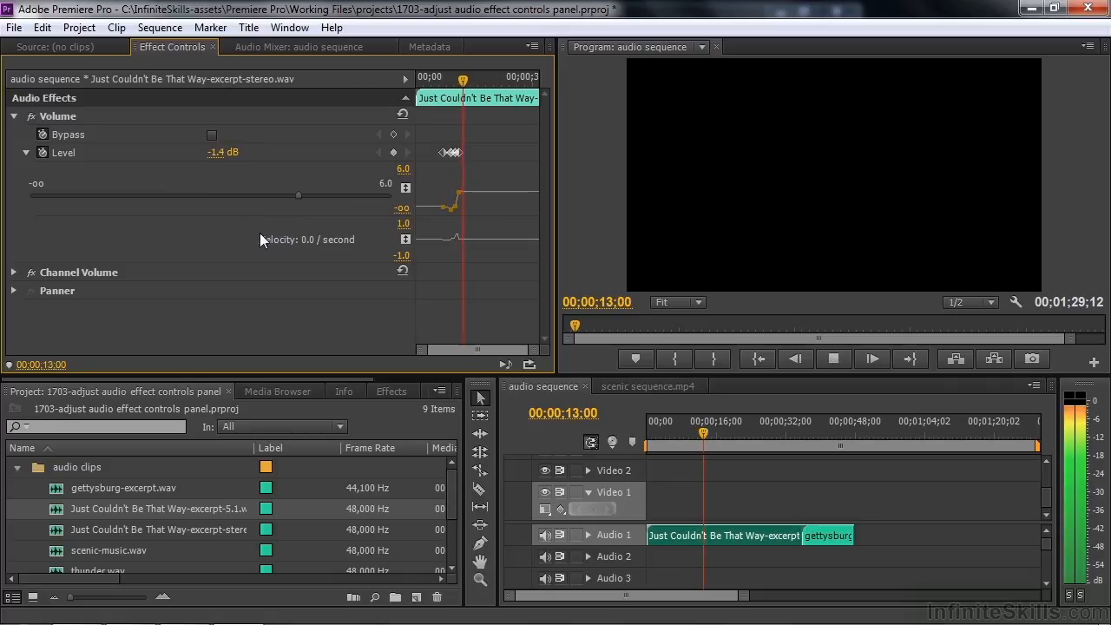
key(space)
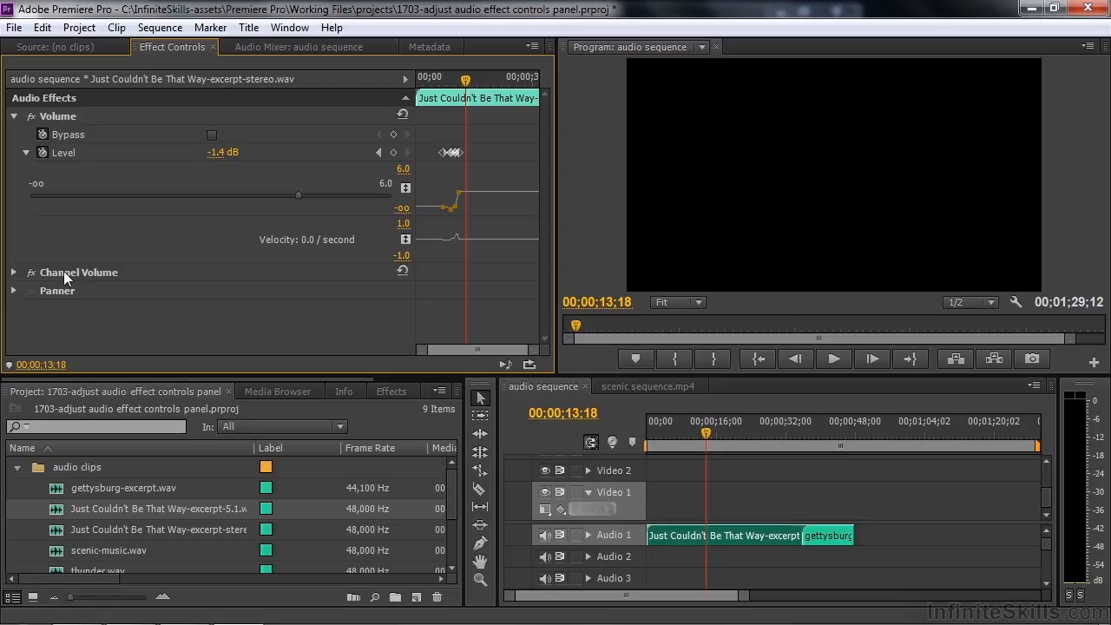
drag(473, 162, 433, 133)
key(Delete)
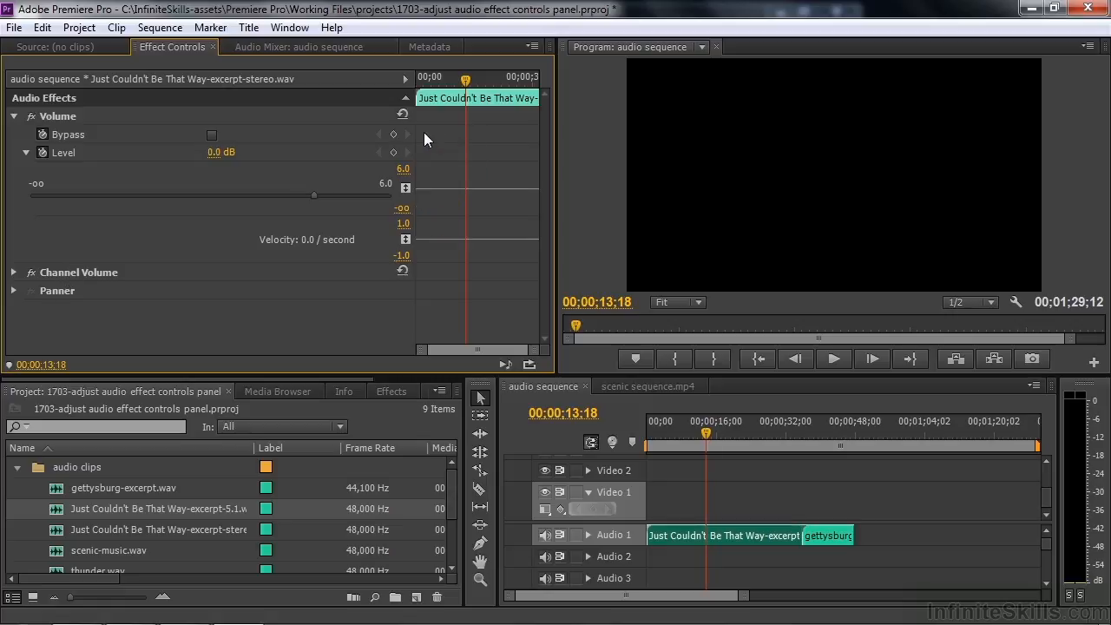
Step: Keyframe Level down to -10.3 dB and lower the Channel Volume Left channel with a keyframe
drag(315, 195, 218, 195)
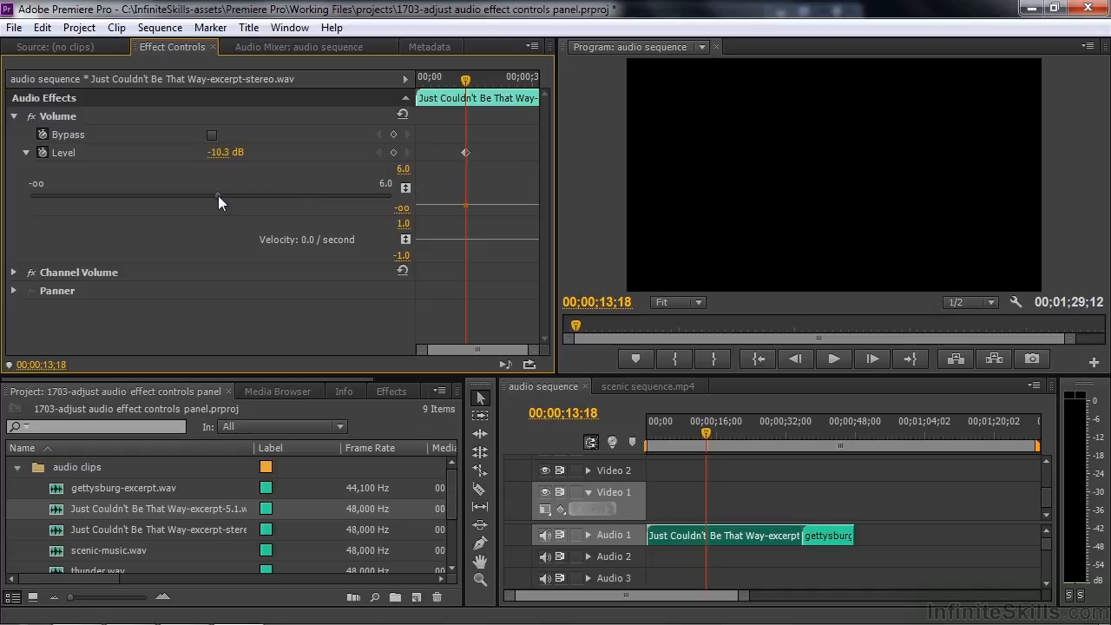
click(13, 273)
scroll(13, 278, down, 1)
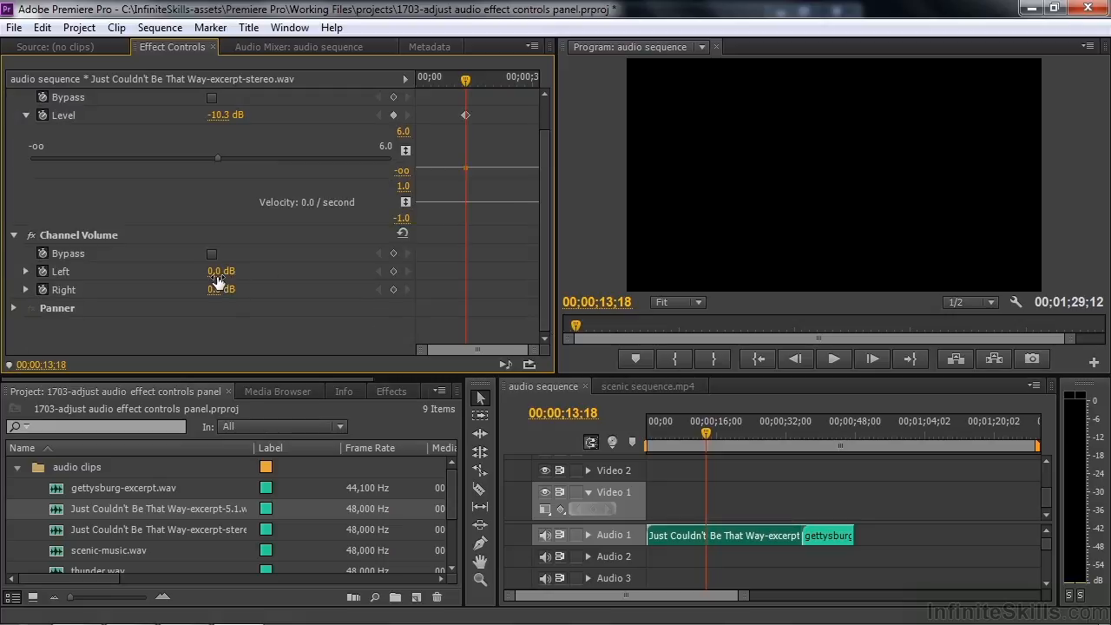
drag(215, 272, 178, 271)
key(space)
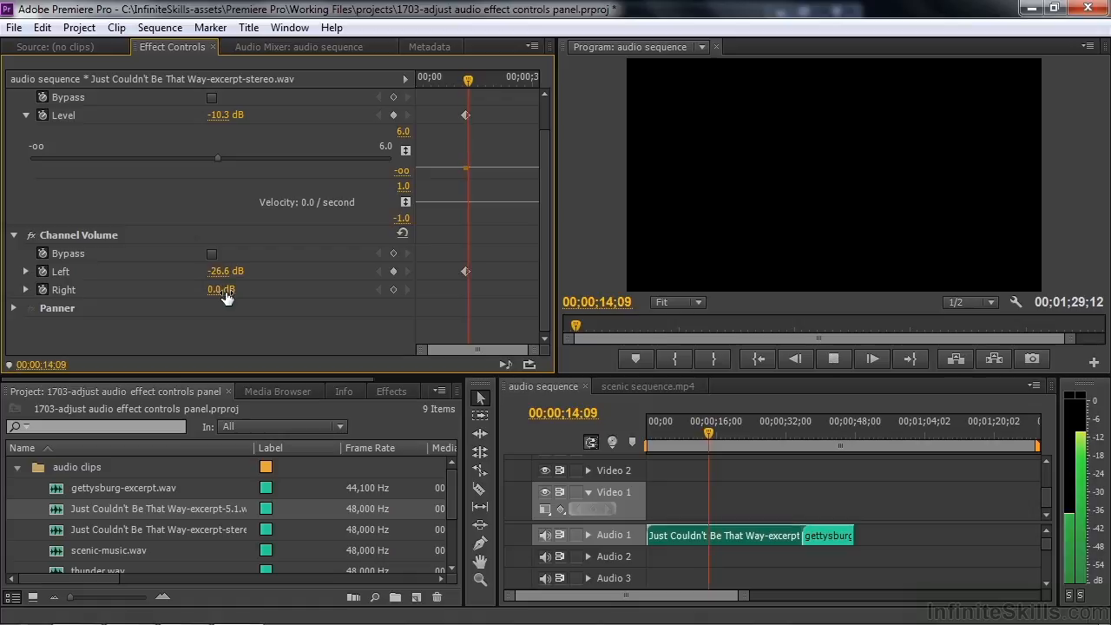
key(space)
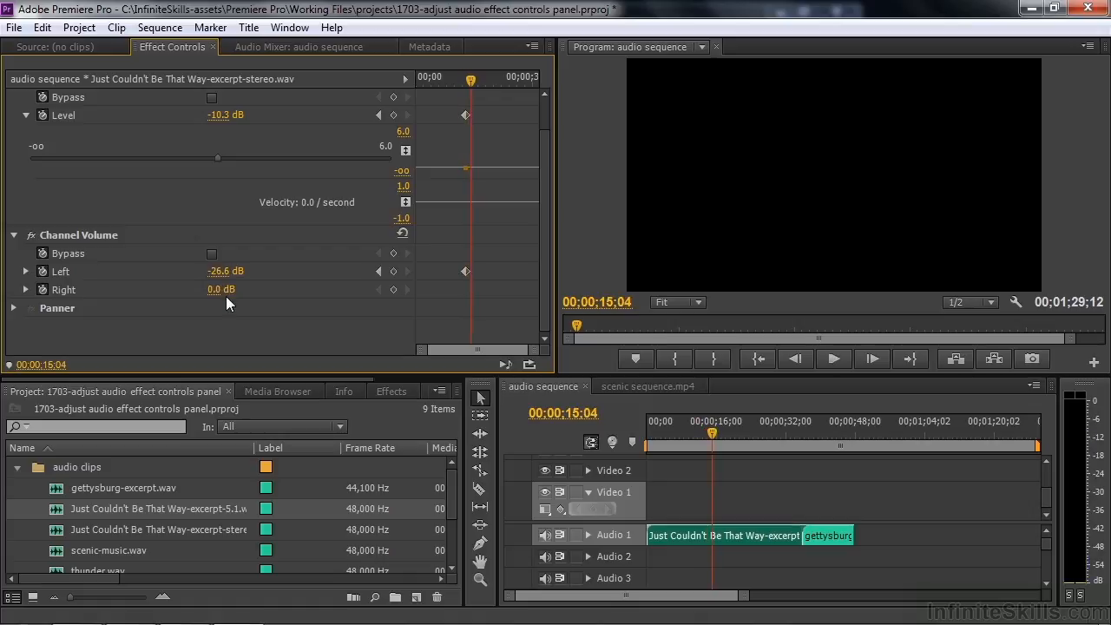
Step: Raise Left to 4.1 dB, lower Right during playback, then reset both channels to 0.0 dB
key(space)
key(space)
drag(219, 271, 287, 272)
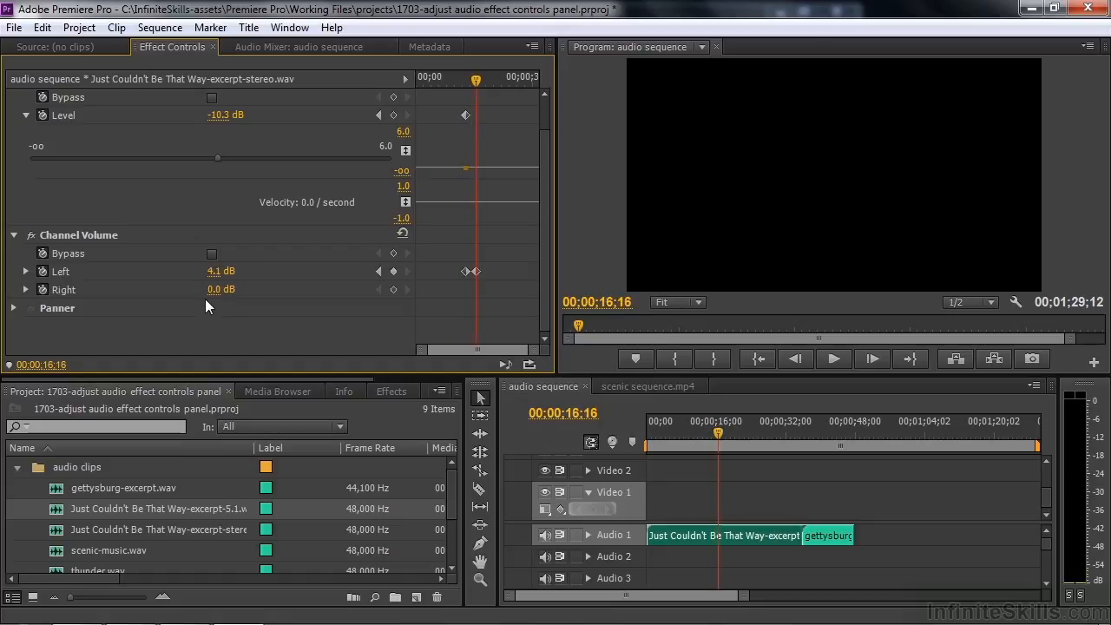
key(space)
drag(217, 289, 251, 291)
key(space)
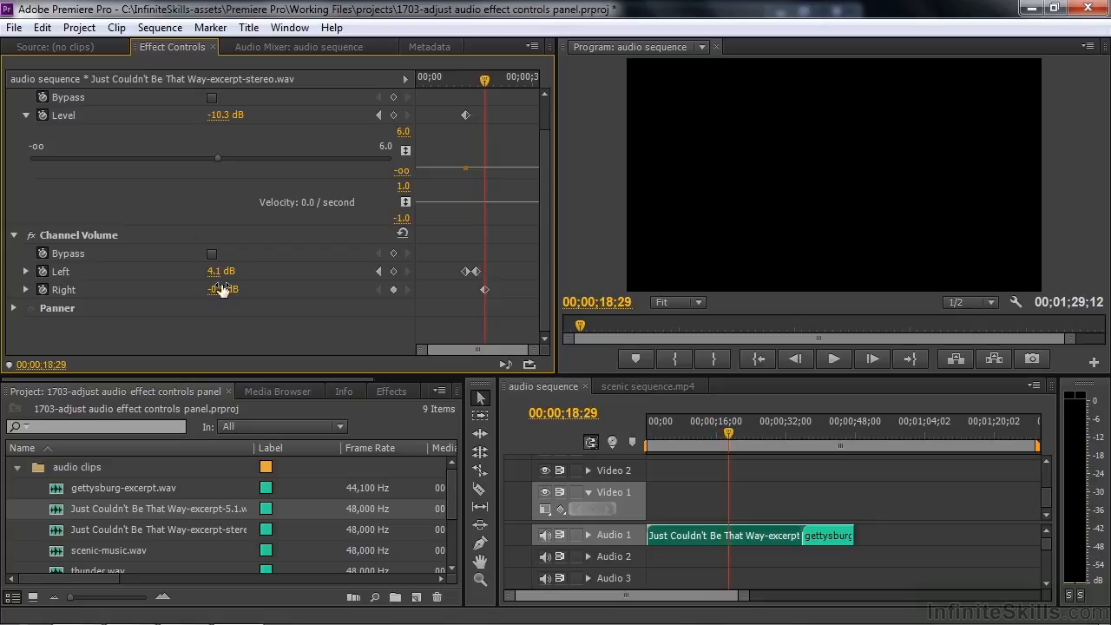
click(402, 234)
Step: Pan the Panner Balance left to -1.2 during playback, adding a keyframe
click(14, 309)
drag(542, 267, 542, 345)
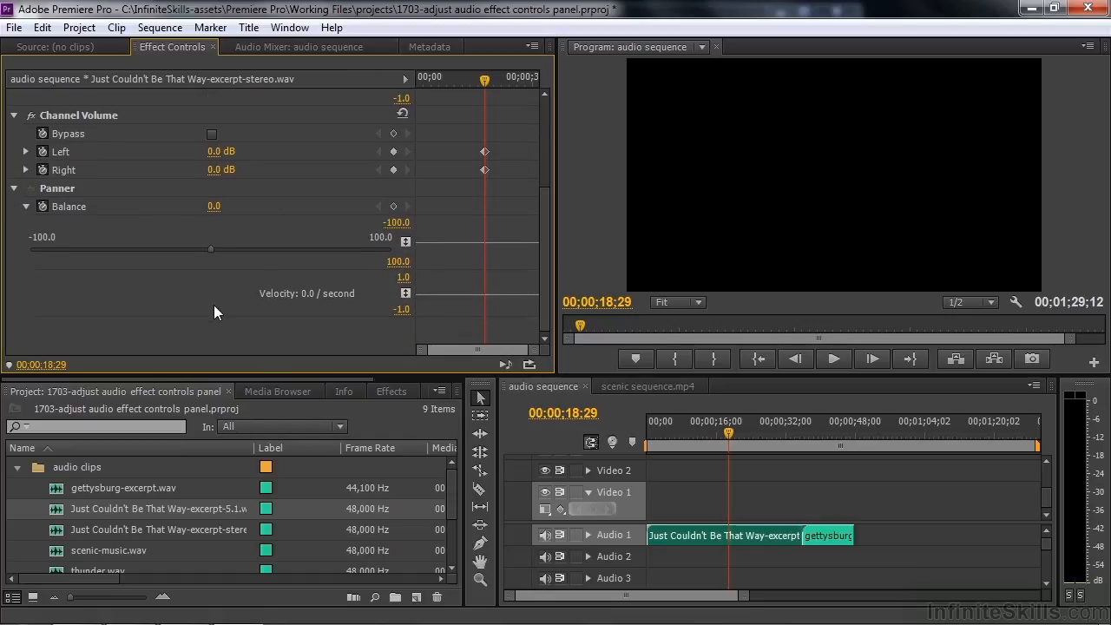
key(space)
mouse_move(211, 250)
mouse_down()
mouse_move(17, 250)
mouse_move(409, 269)
mouse_move(198, 264)
mouse_up()
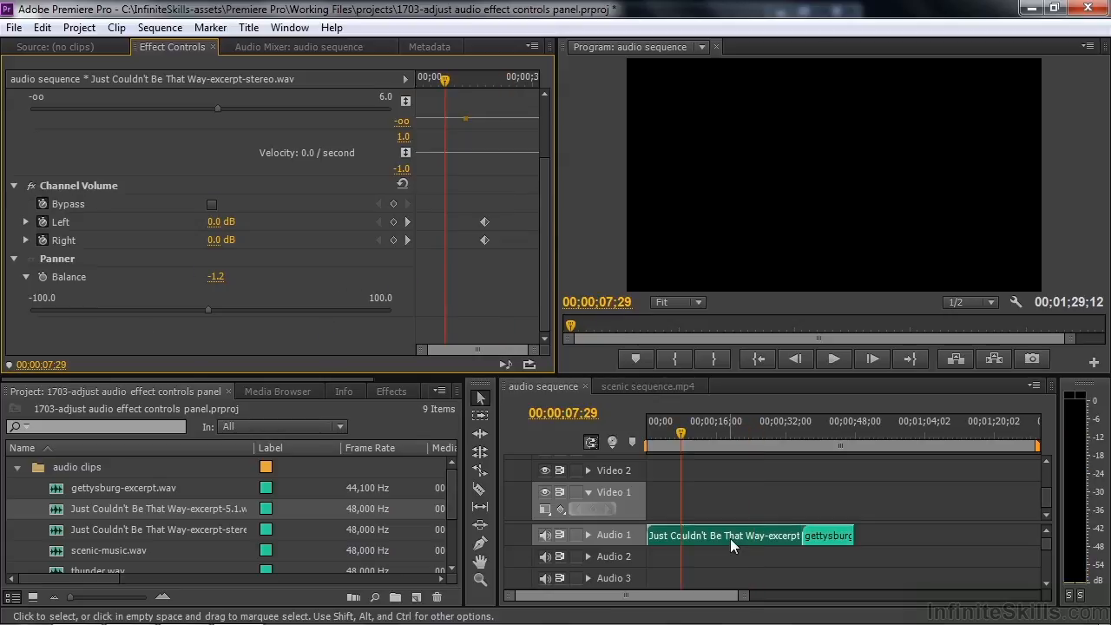
Step: Select the gettysburg clip and play it, stopping at 00;00;40;29
click(809, 434)
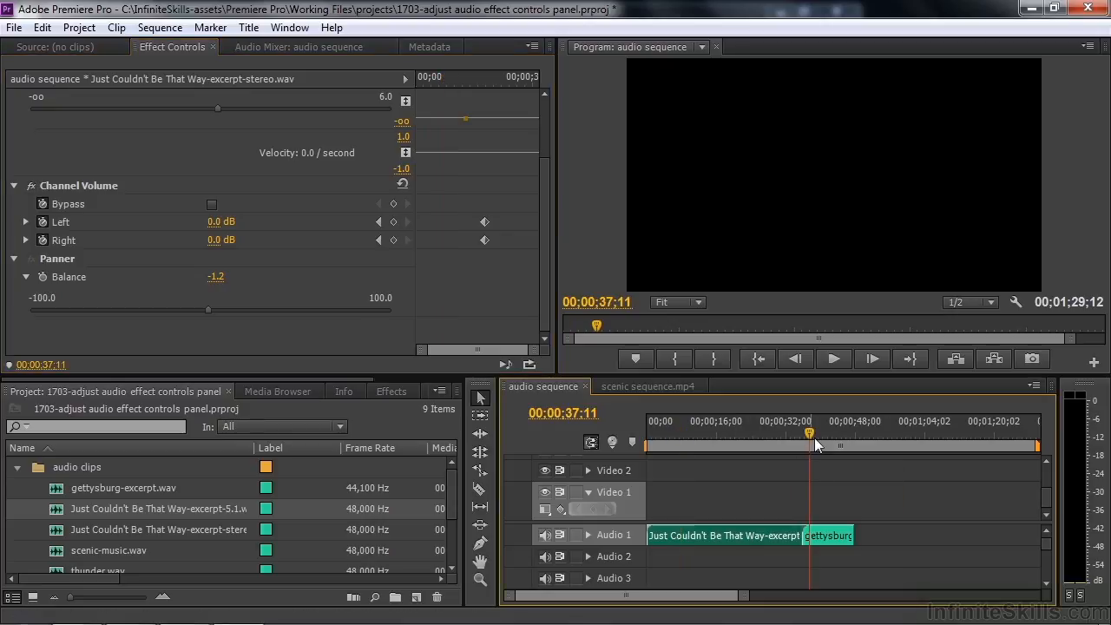
click(830, 536)
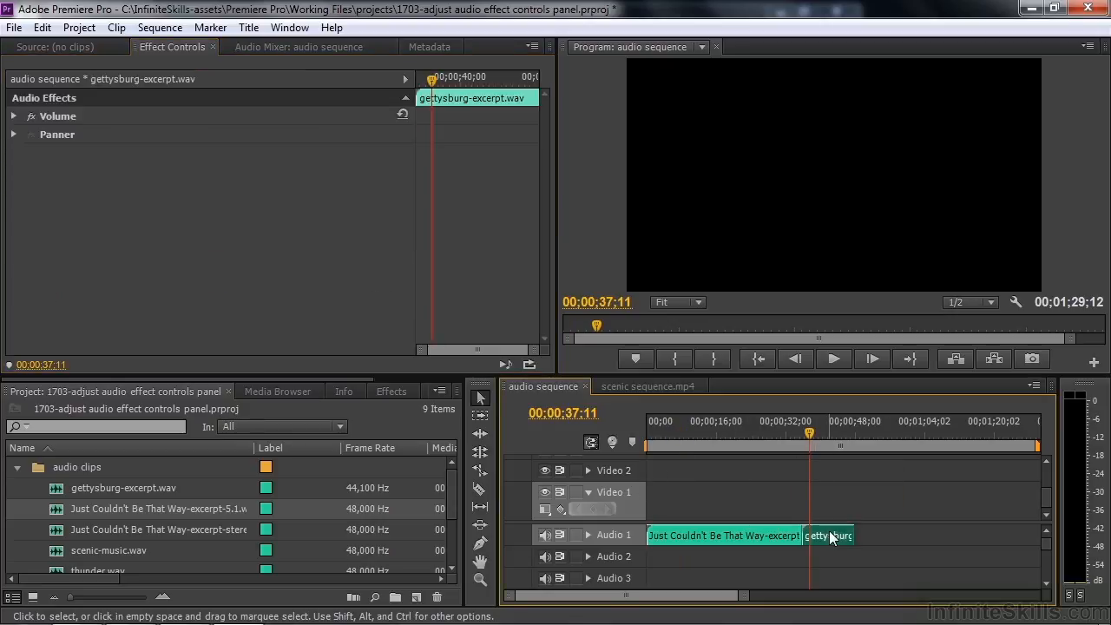
key(space)
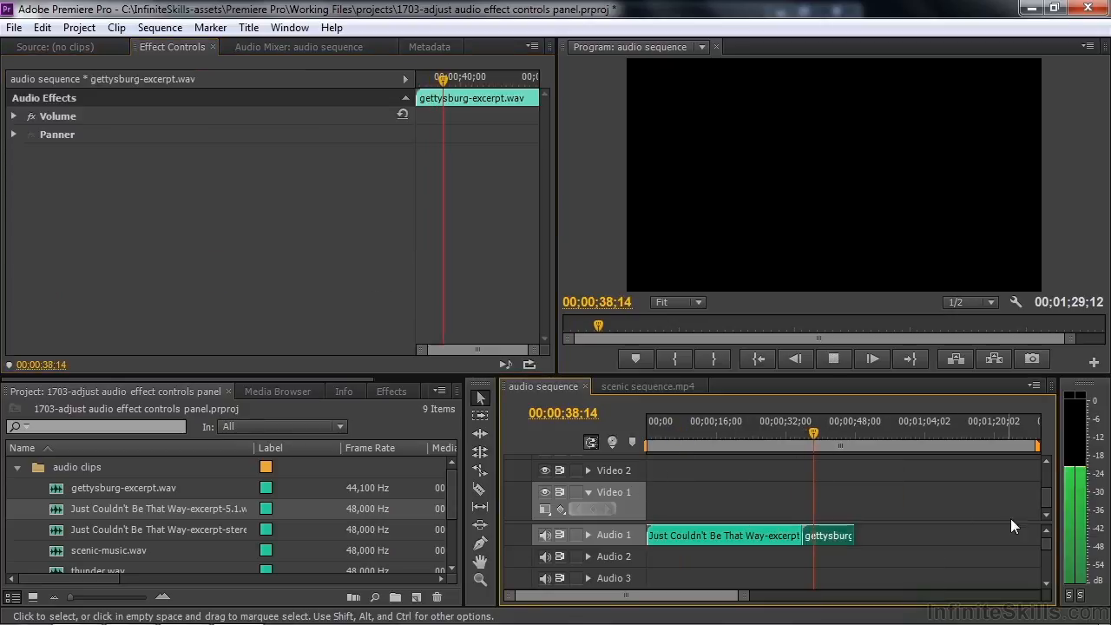
key(space)
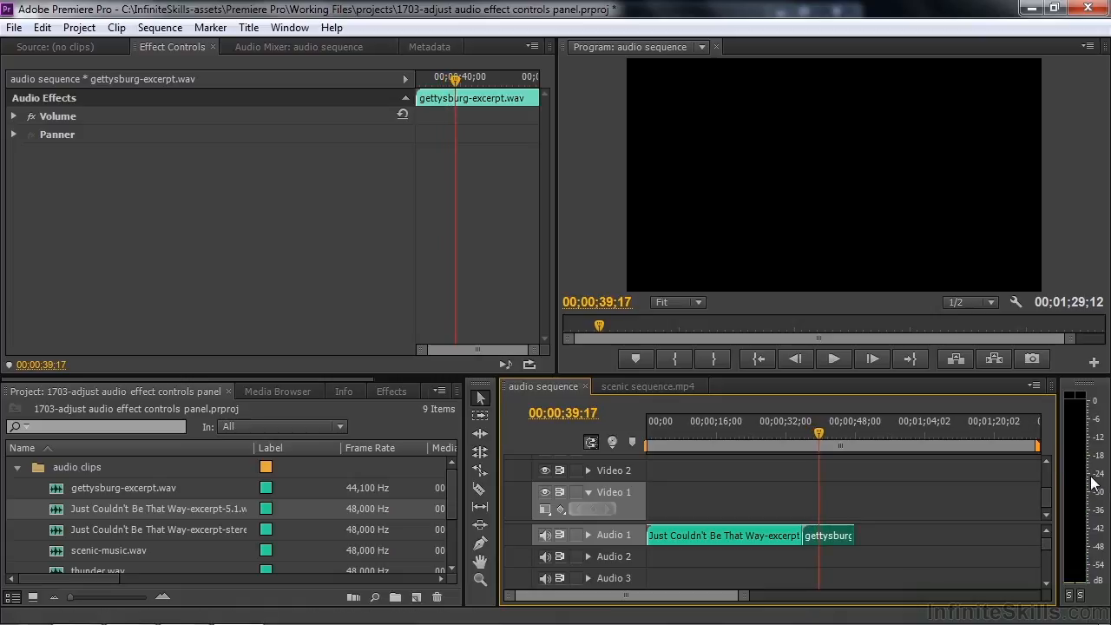
key(space)
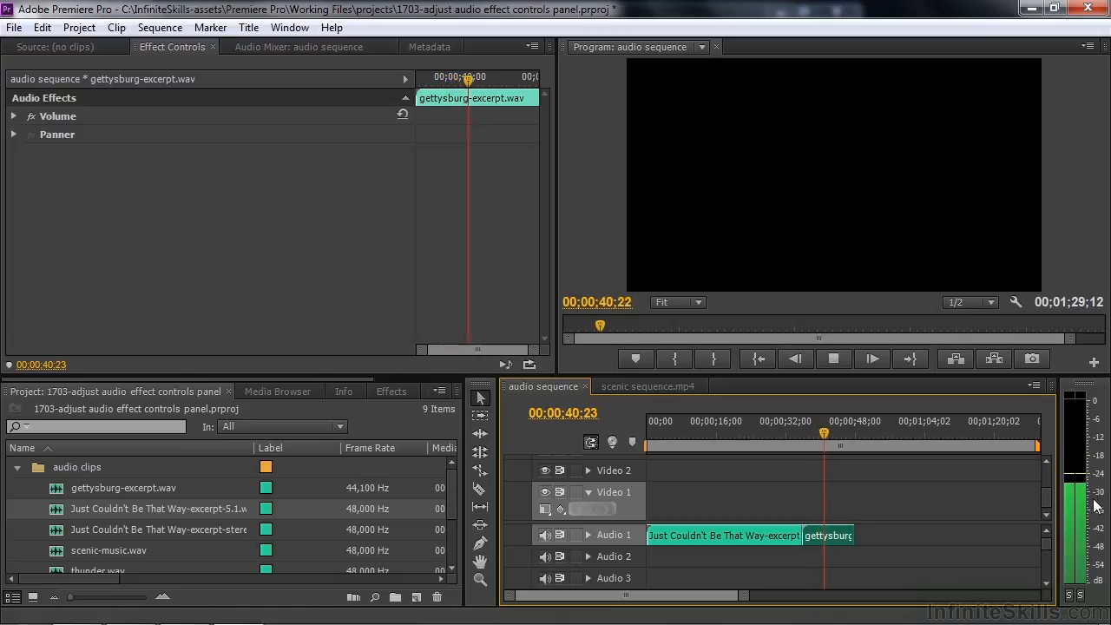
key(space)
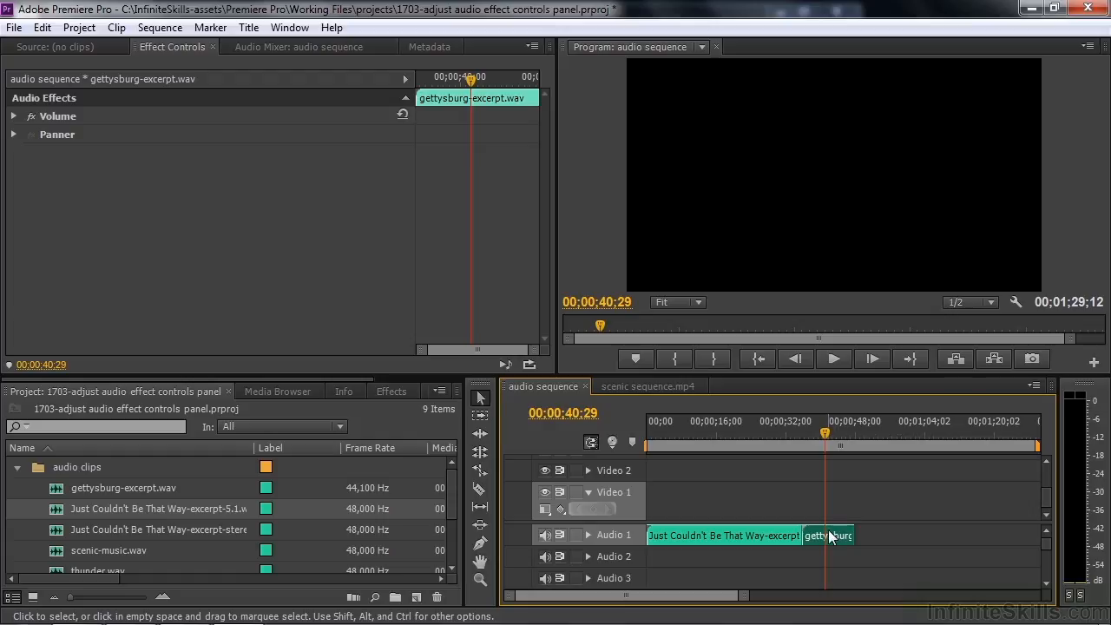
Step: Set the clip's Volume Level to 6.0 dB with a keyframe and show the Level graph
click(8, 120)
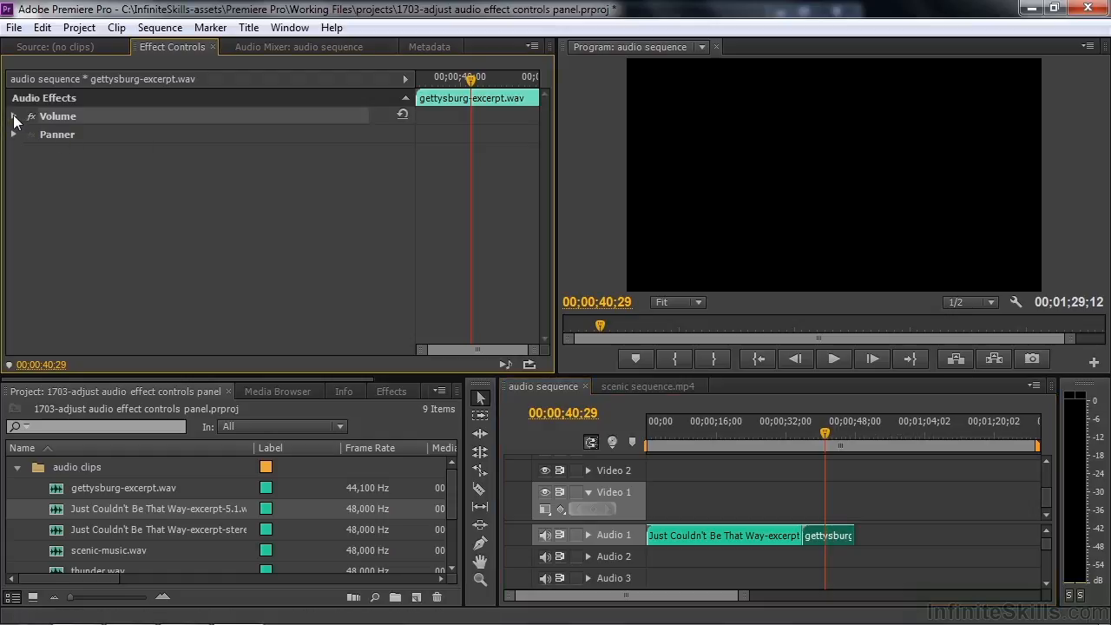
click(13, 115)
click(213, 155)
text(6)
key(Return)
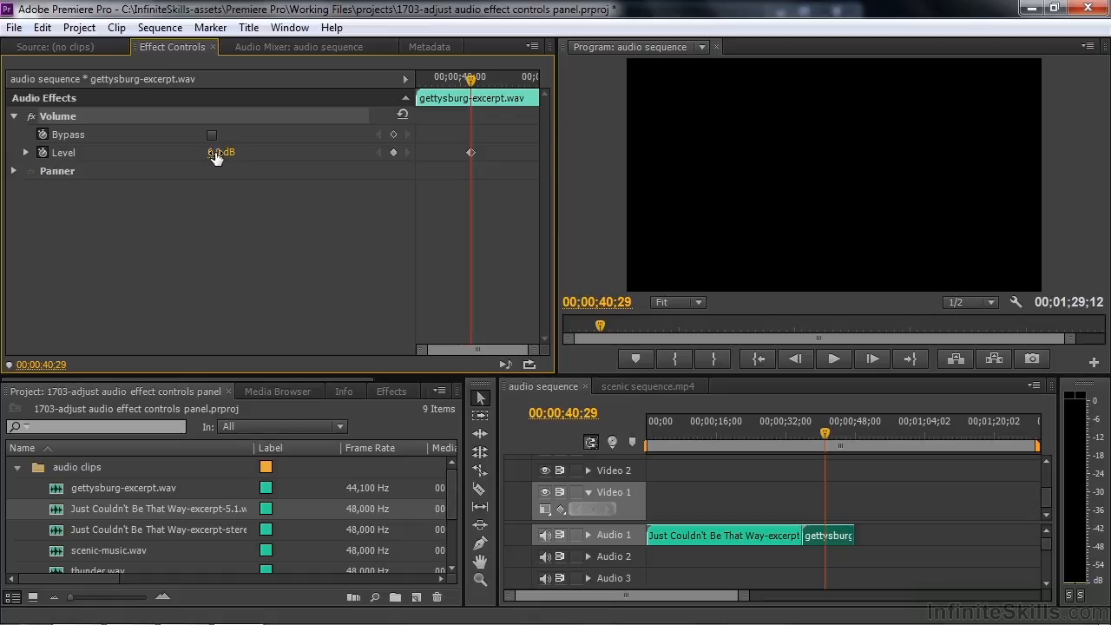
click(215, 154)
key(Return)
click(25, 153)
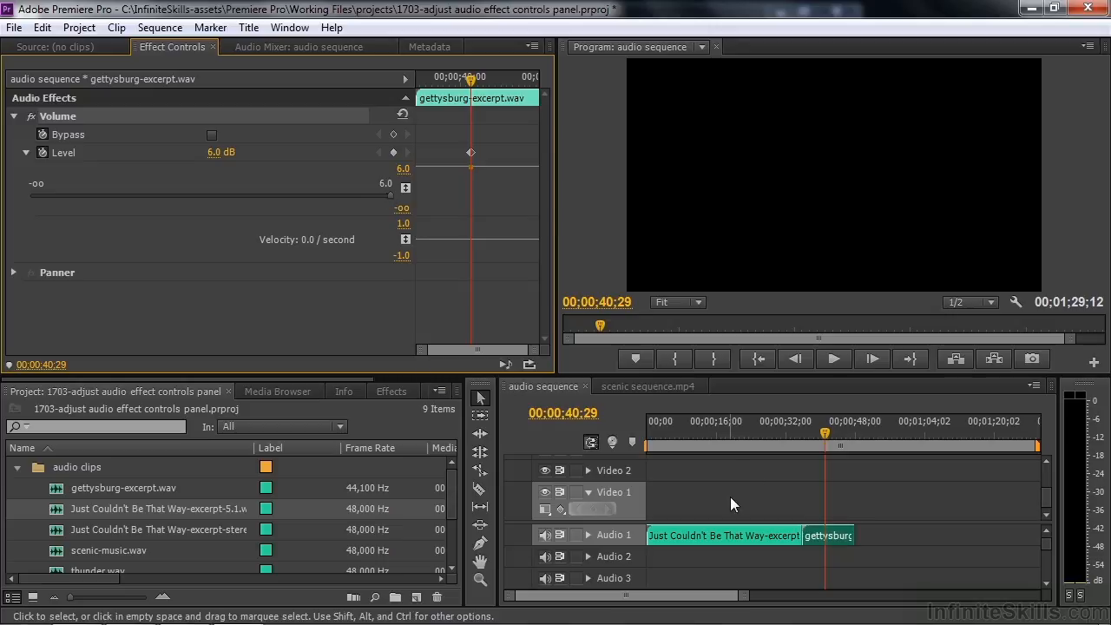
Step: Play the louder clip, then return the playhead to 00;00;40;29
key(space)
key(space)
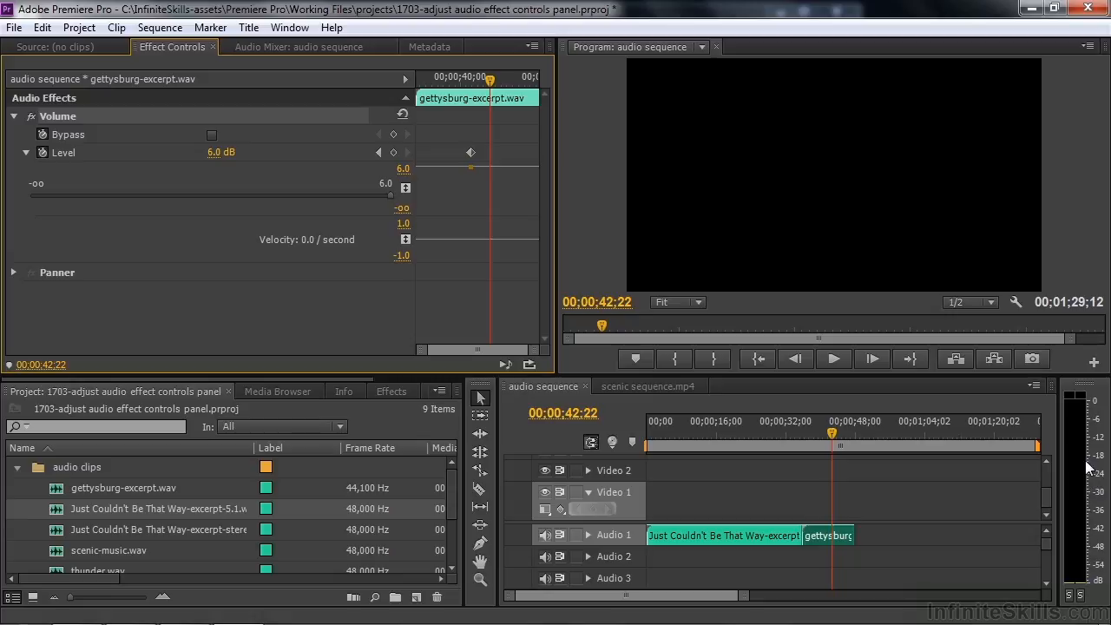
key(space)
key(space)
drag(839, 438, 821, 439)
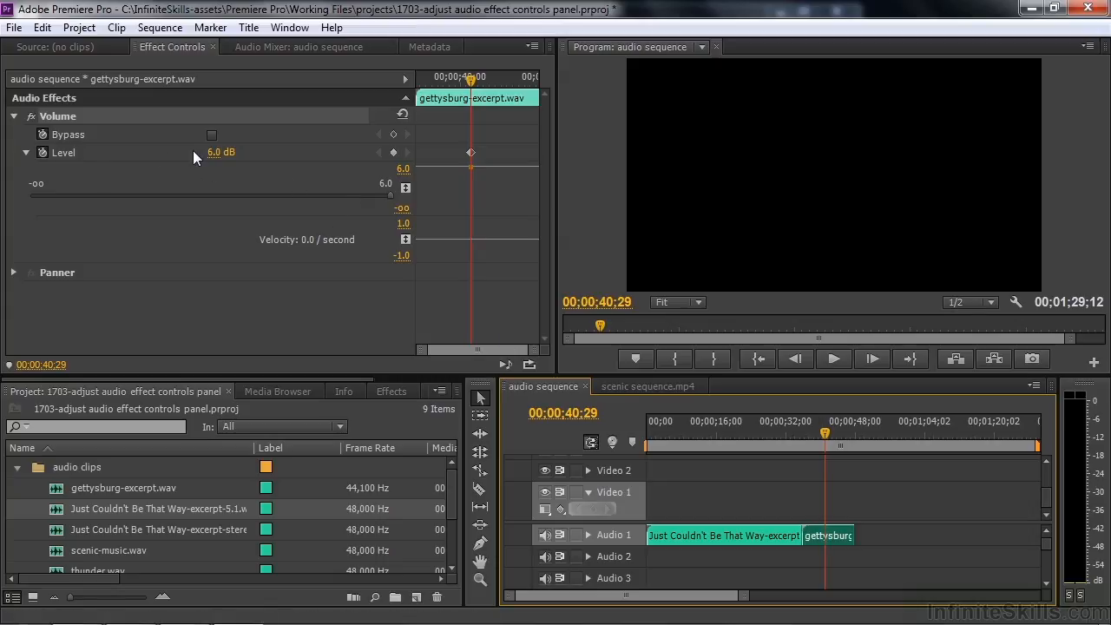
Step: Apply a 12 dB Audio Gain boost to the gettysburg clip and play it back
right_click(831, 535)
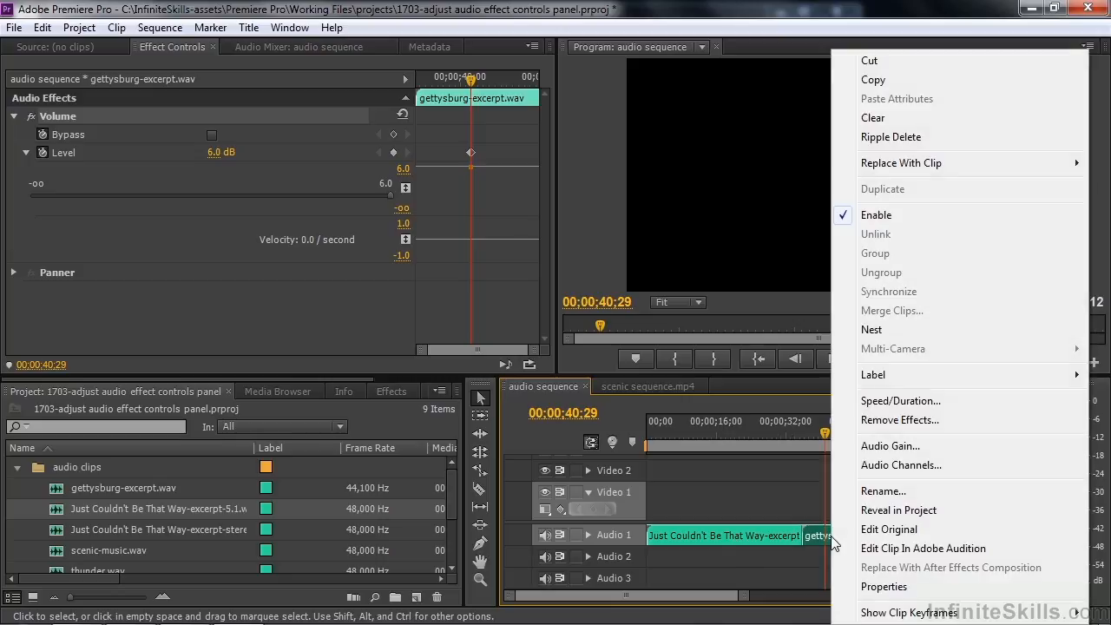
click(903, 448)
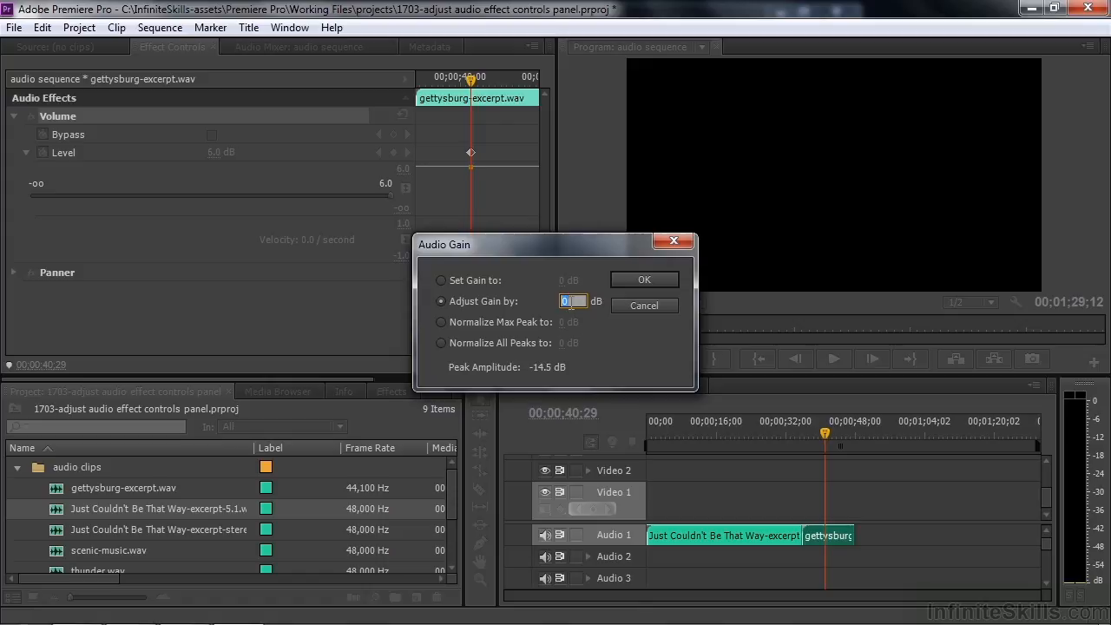
text(12)
click(638, 276)
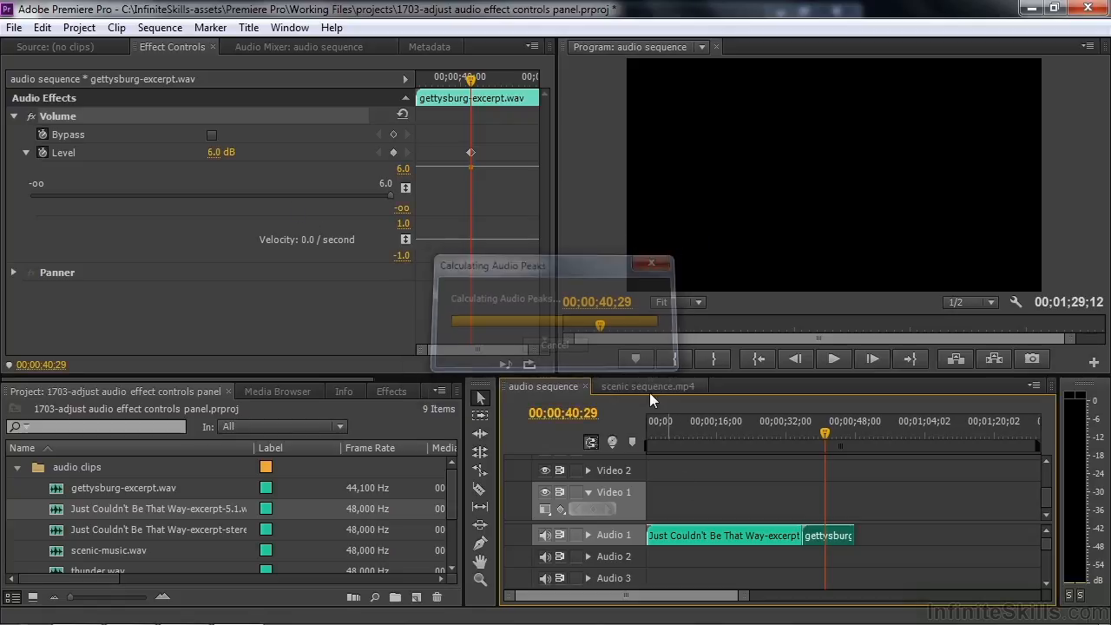
key(space)
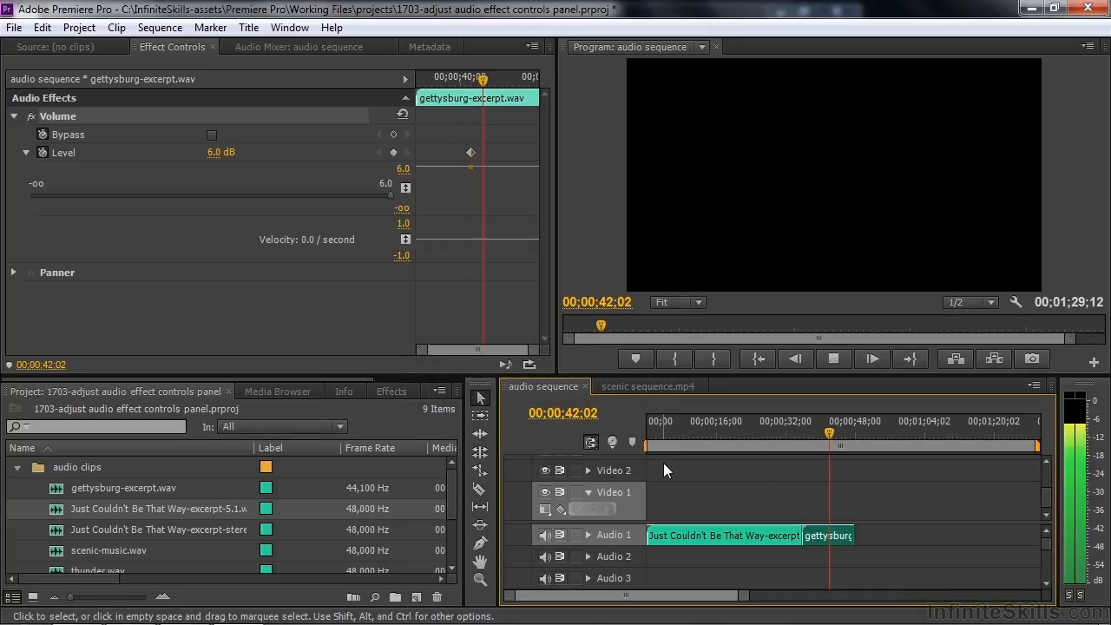
Step: At 00;00;39;23, add a 4.1 dB Level keyframe, then switch off Level keyframing
key(space)
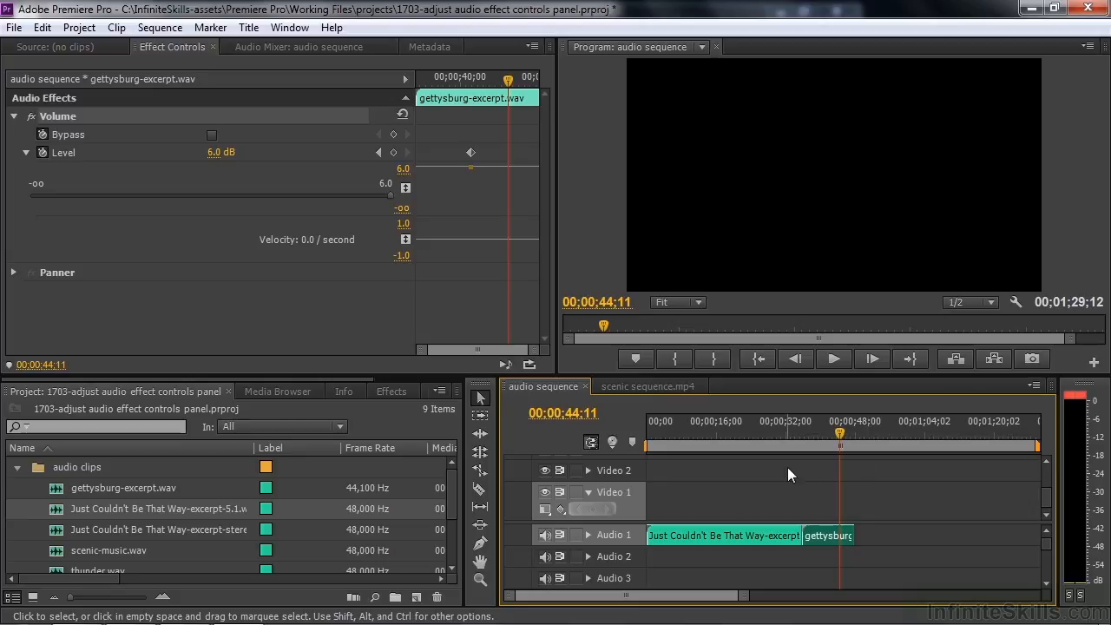
drag(840, 432, 819, 435)
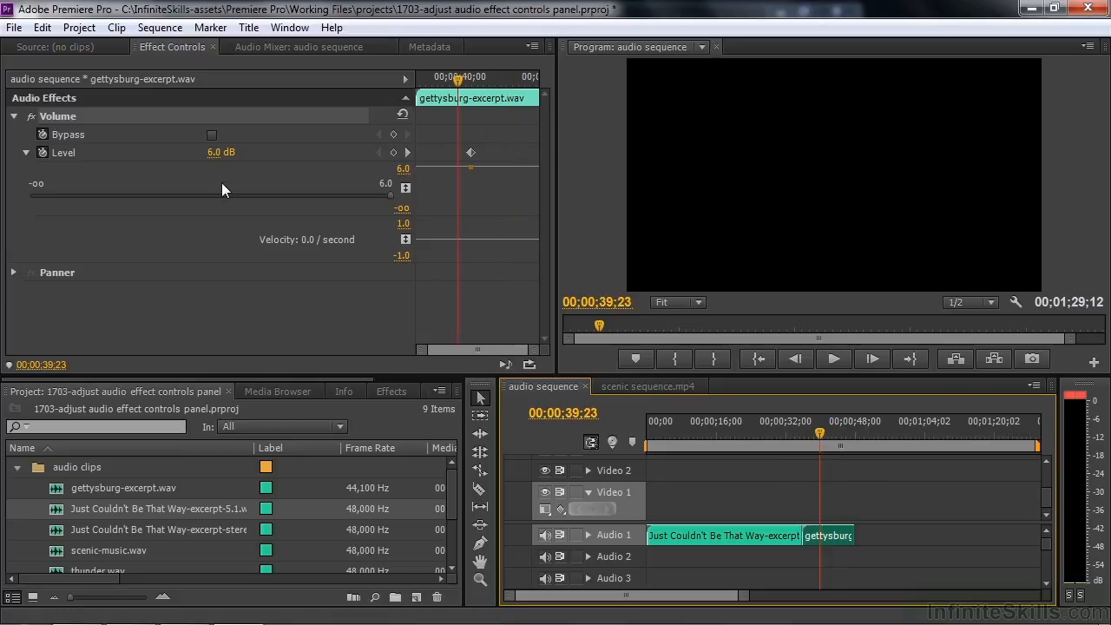
drag(386, 193, 368, 192)
click(41, 152)
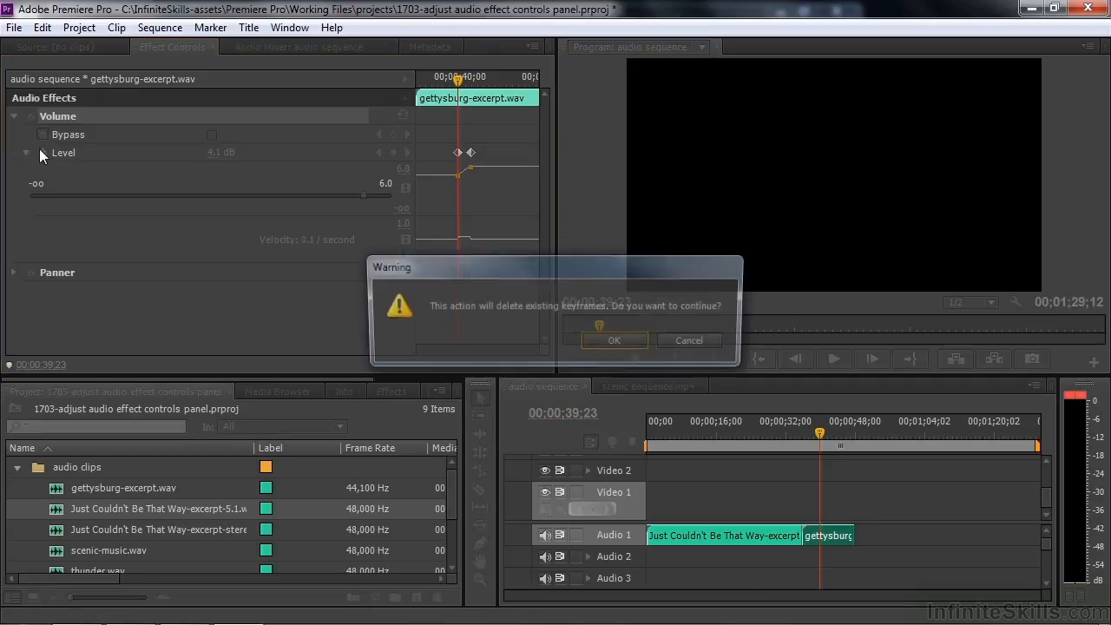
Step: Confirm removing the Level keyframes, set a constant 2.5 dB Level, and play the clip
click(617, 342)
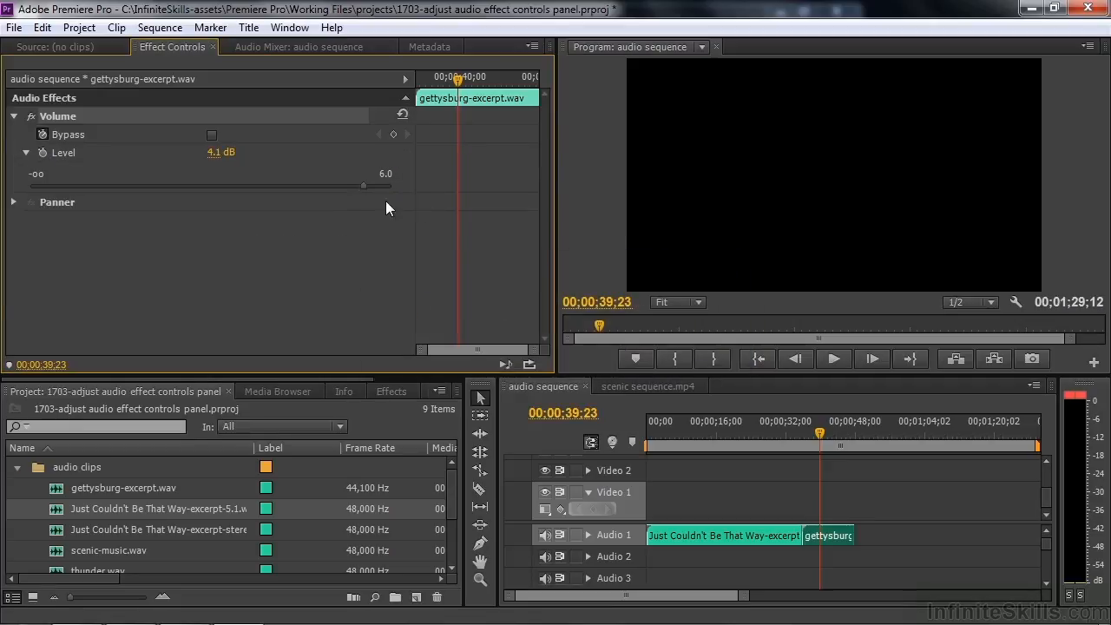
mouse_move(360, 187)
mouse_down()
mouse_move(314, 186)
mouse_move(341, 184)
mouse_up()
key(space)
key(space)
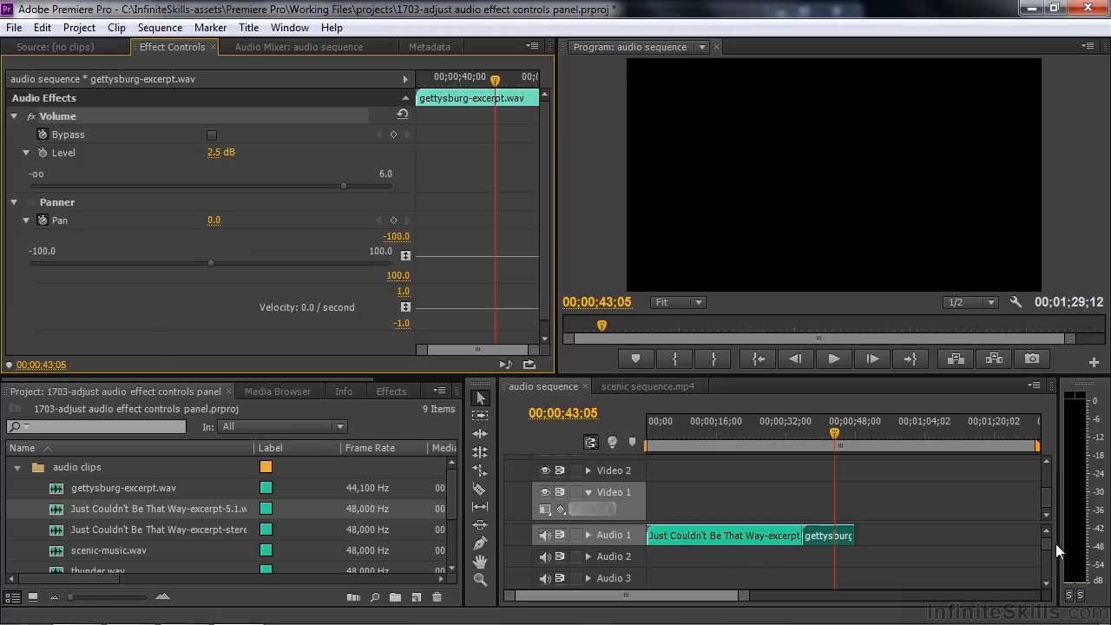
Step: From 00;00;39;05, keyframe the gettysburg clip's Pan to -13.3, then select the 5.1 clip
drag(846, 425, 819, 436)
key(space)
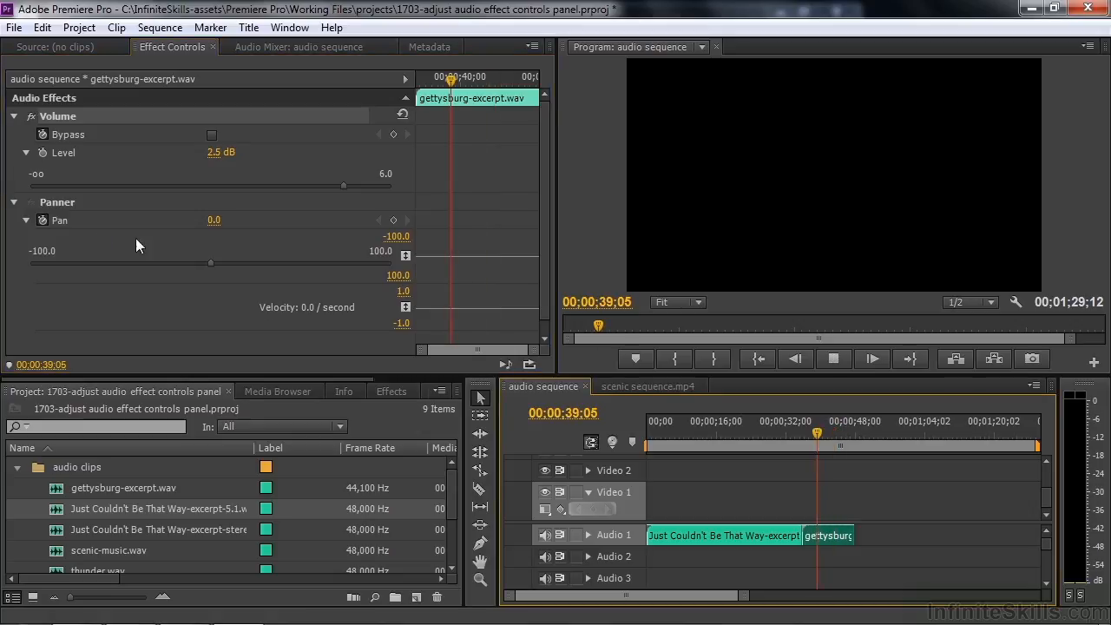
drag(210, 262, 187, 271)
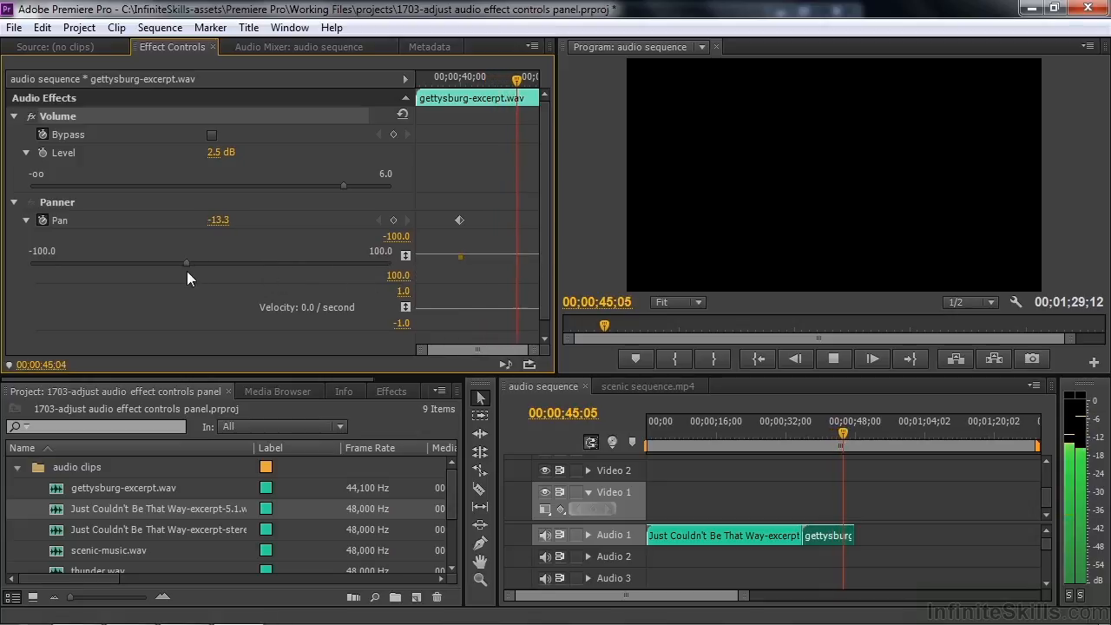
key(space)
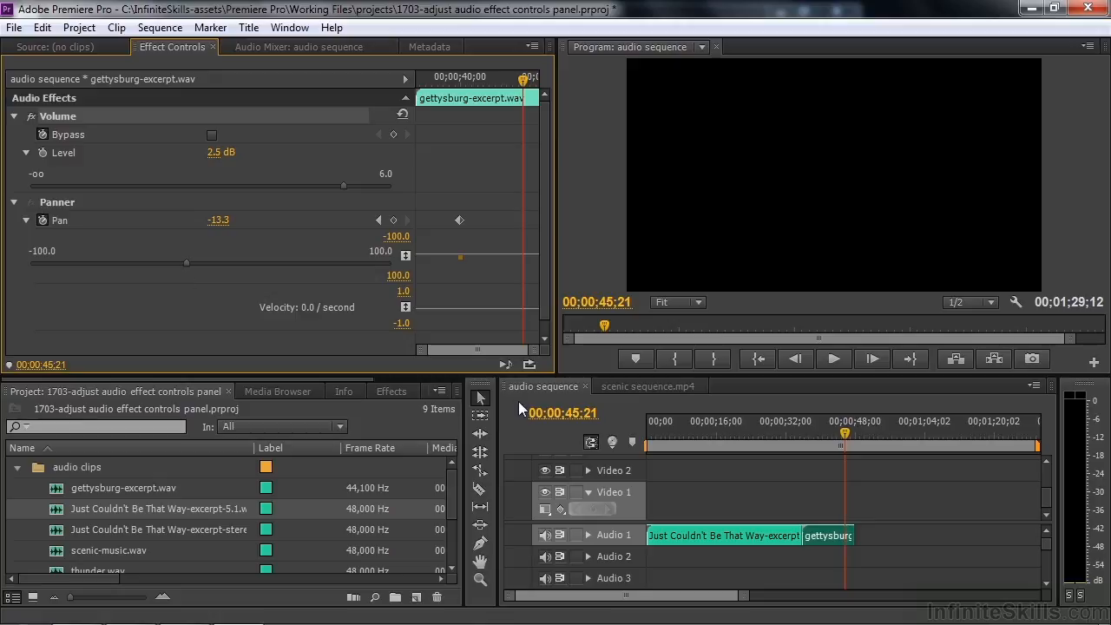
drag(1049, 546, 1049, 558)
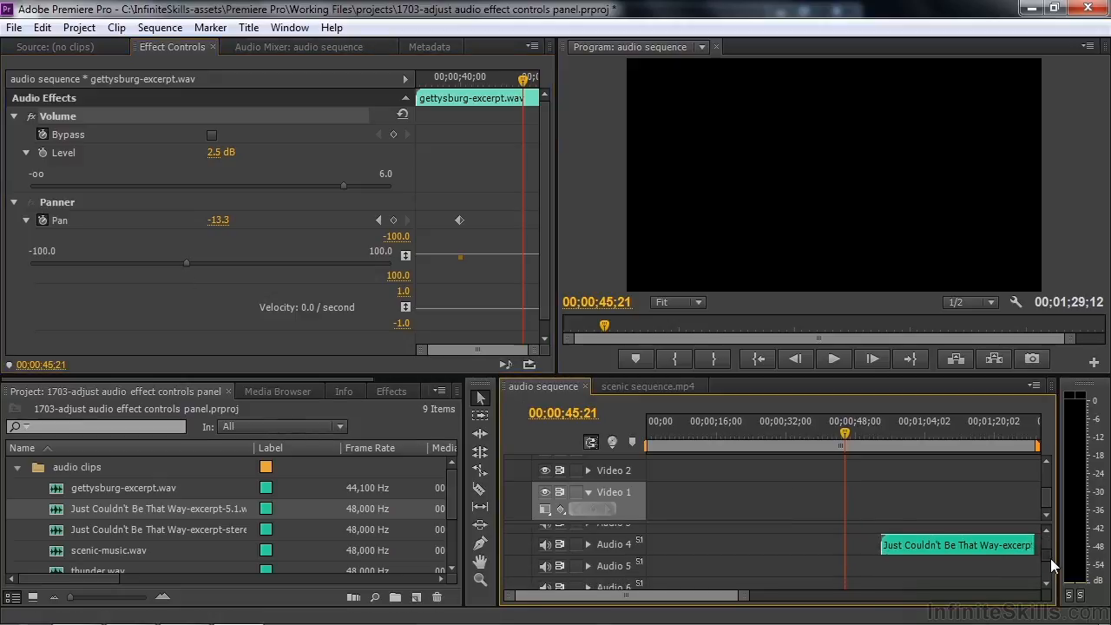
click(971, 543)
Step: Move the playhead down to the Just Couldn't Be That Way-excerpt-5.1.wav clip on Audio 4
key(Down)
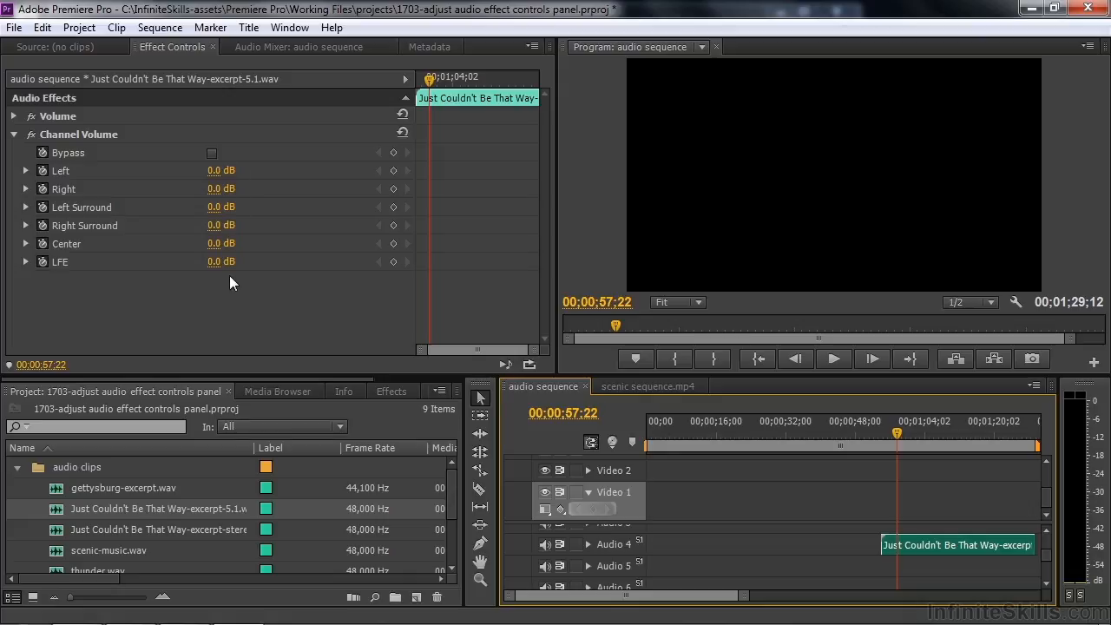
Step: Switch to the scenic sequence.mp4 sequence and play it from the start
click(637, 386)
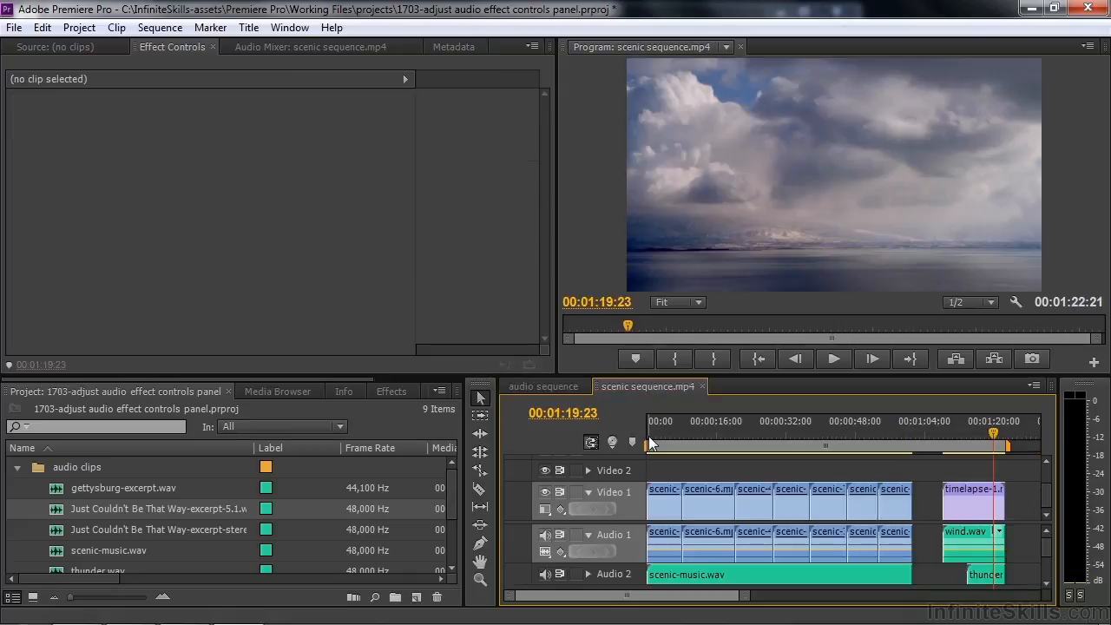
click(648, 436)
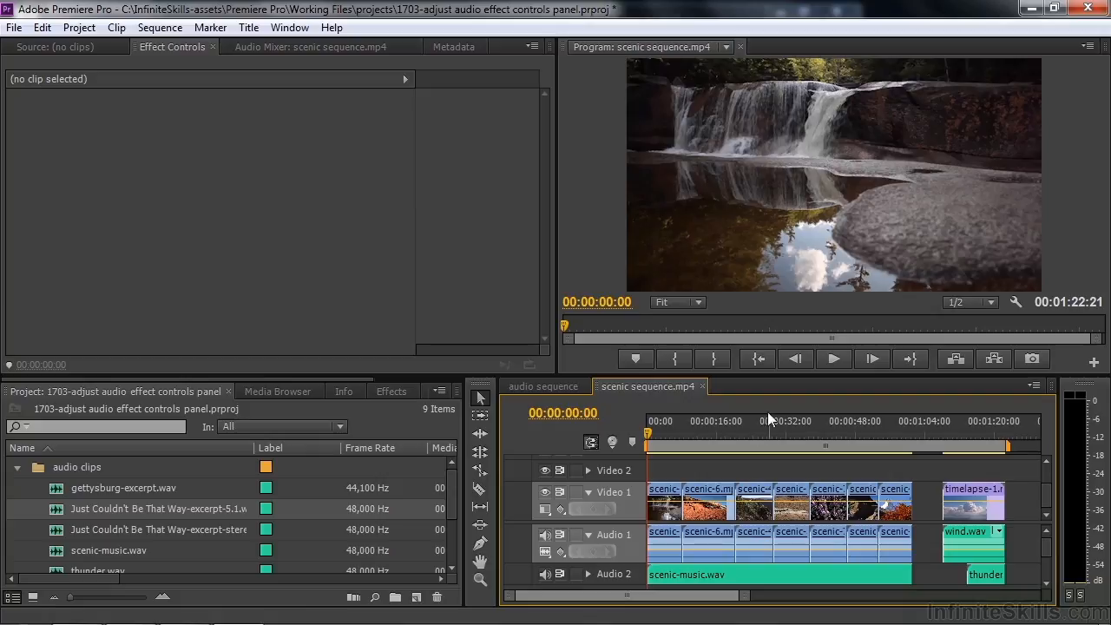
key(space)
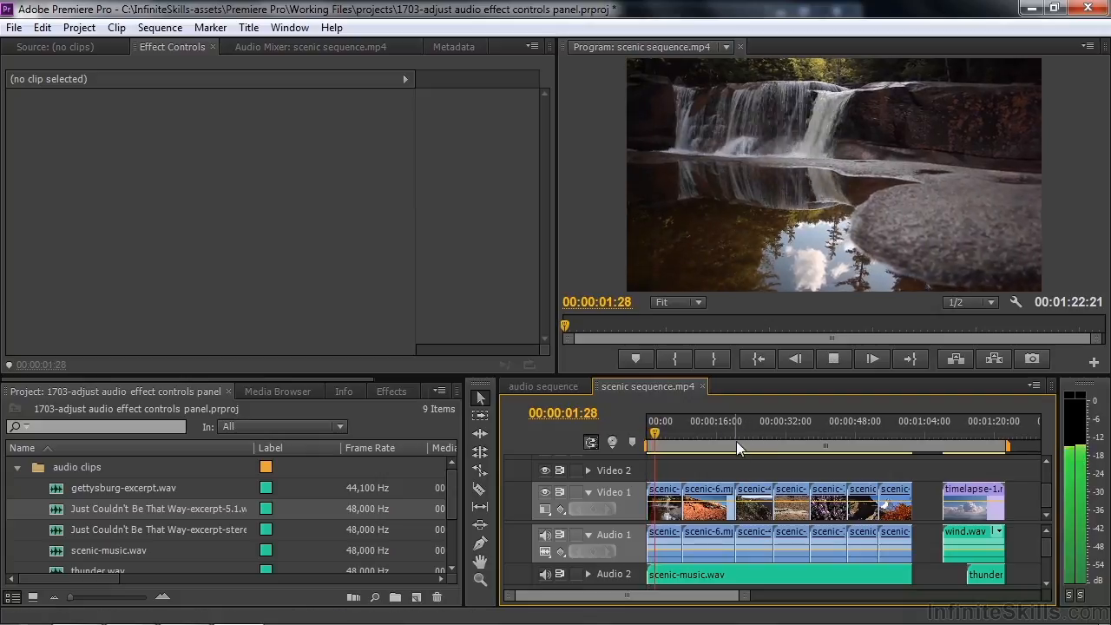
key(space)
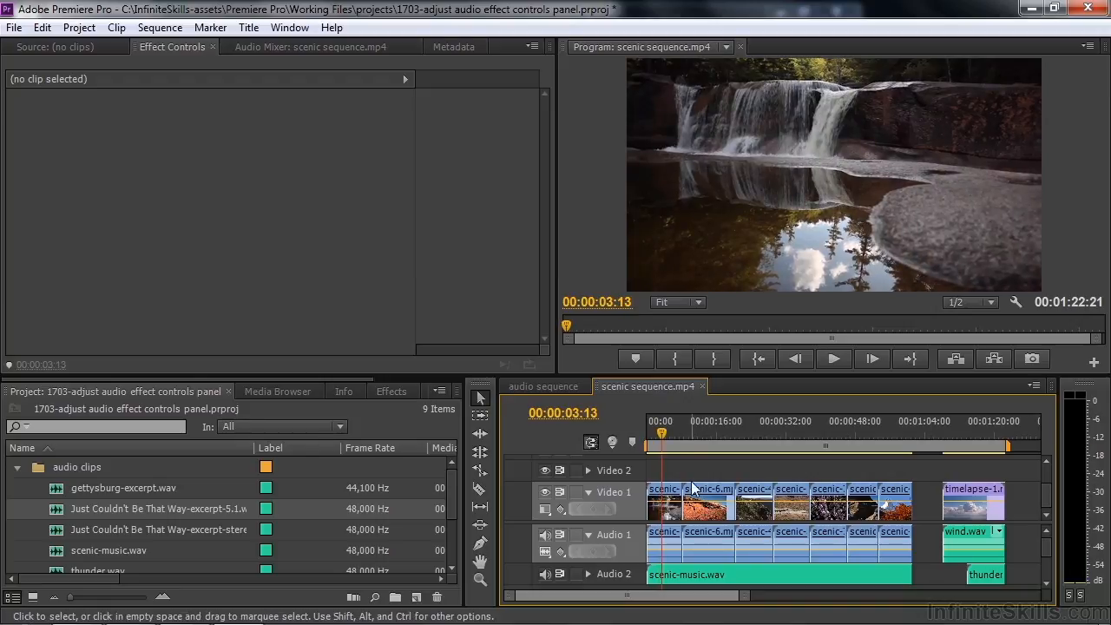
Step: Park the playhead at 00:00:03:00 and select scenic-music.wav on Audio 2
click(661, 432)
click(659, 434)
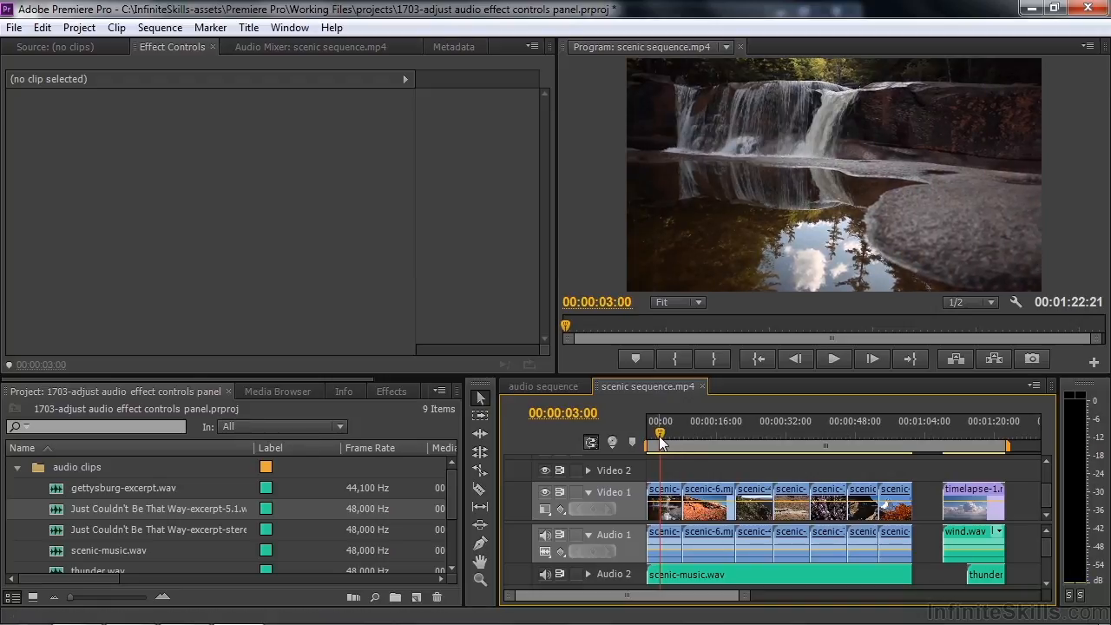
click(664, 574)
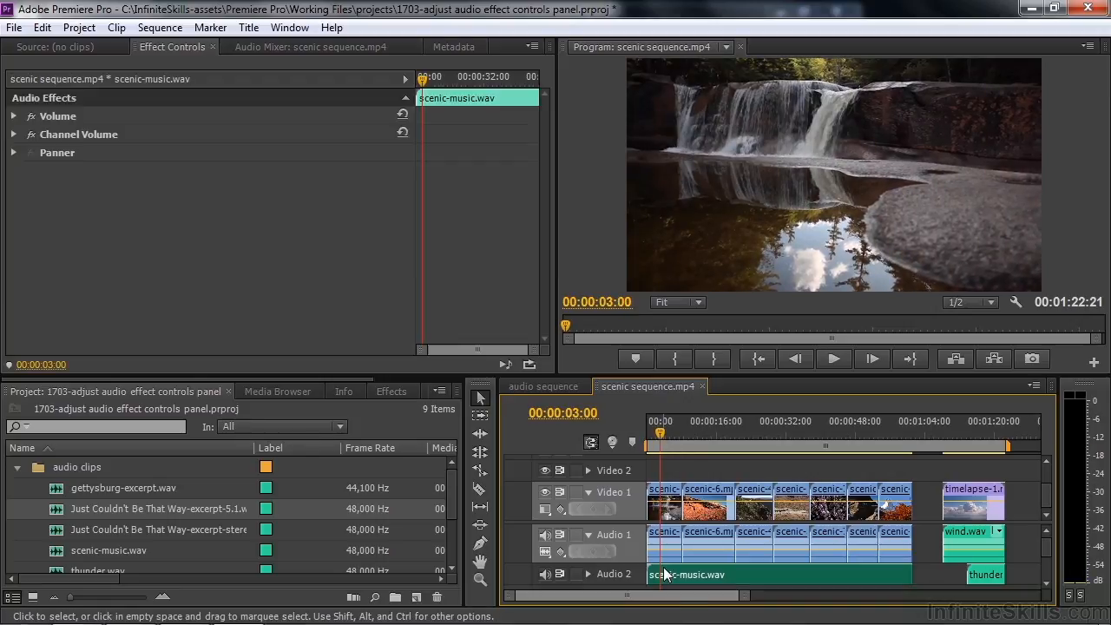
Step: Drop scenic-music.wav's Level to -oo at the sequence start for a fade-in, and preview it
click(14, 115)
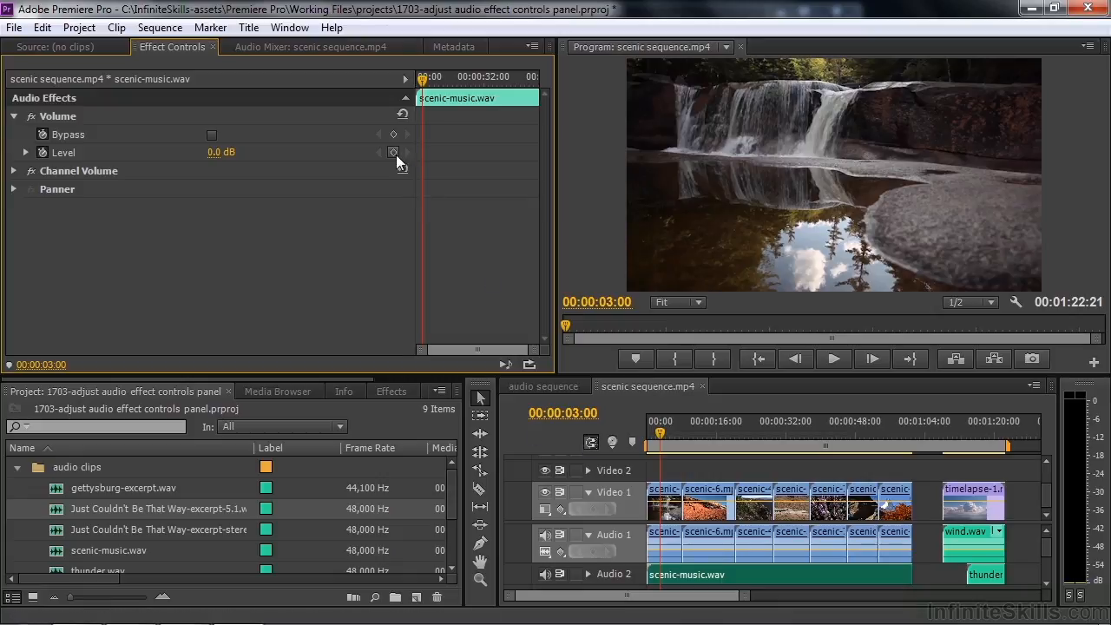
click(414, 78)
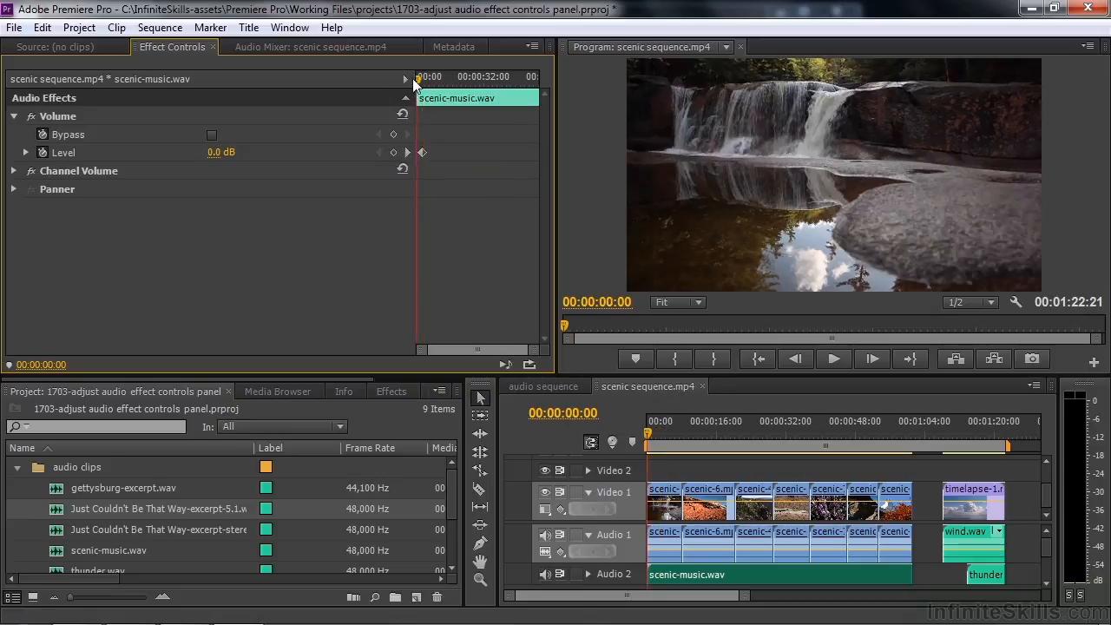
click(26, 153)
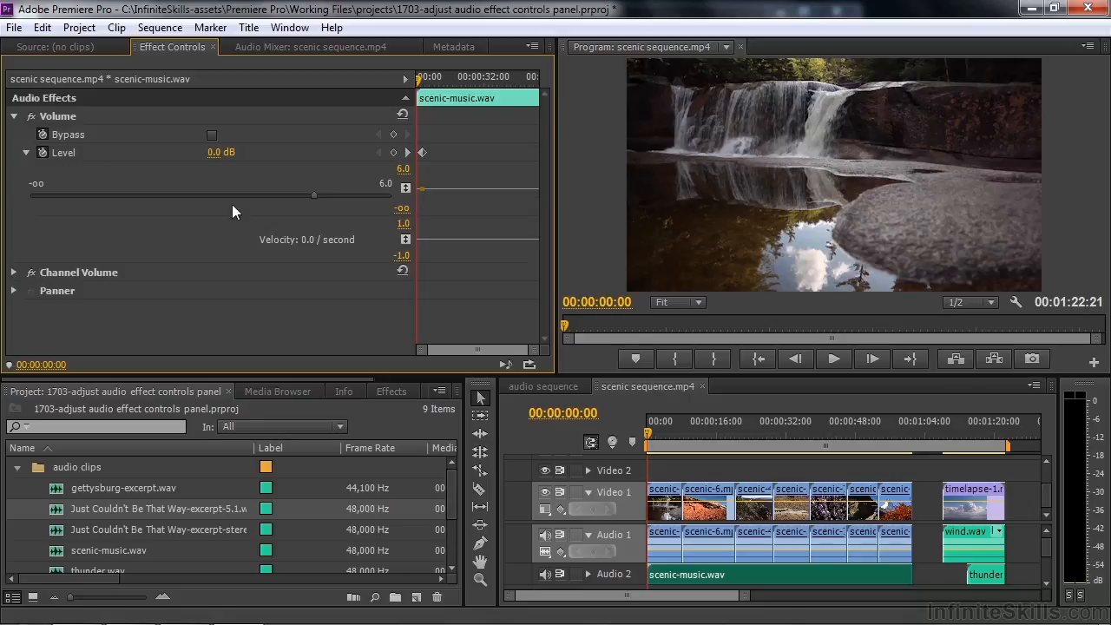
drag(314, 193, 2, 199)
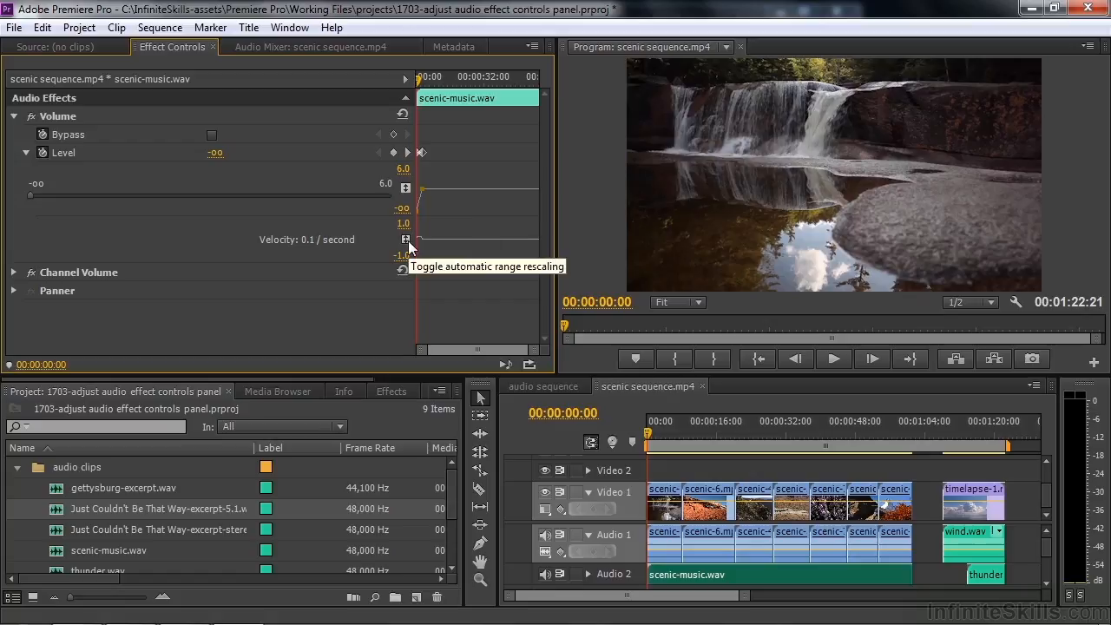
key(space)
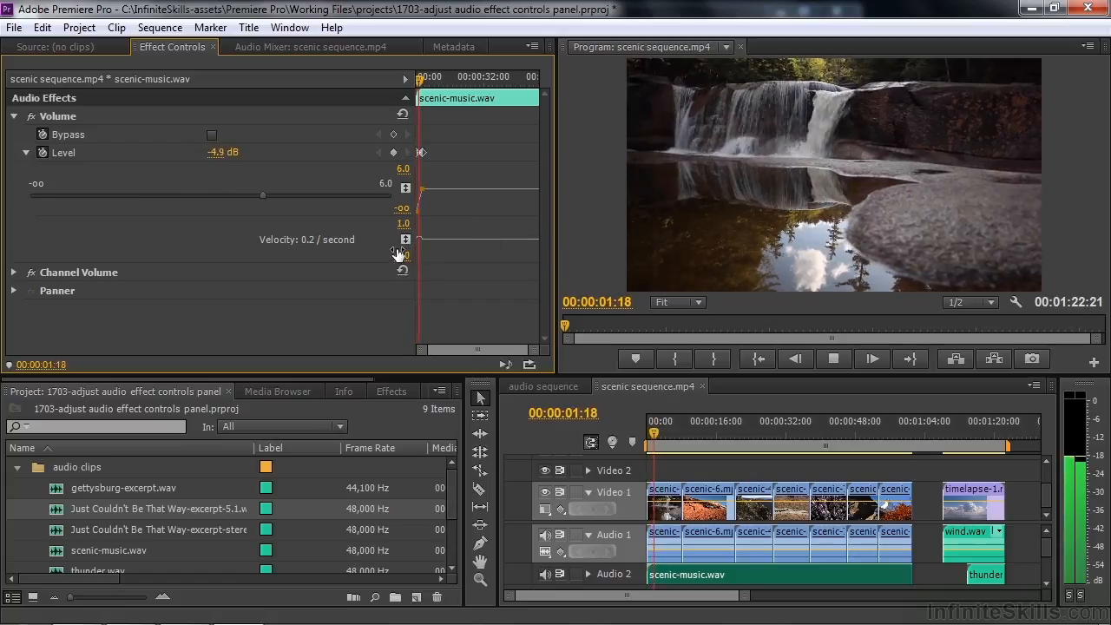
key(space)
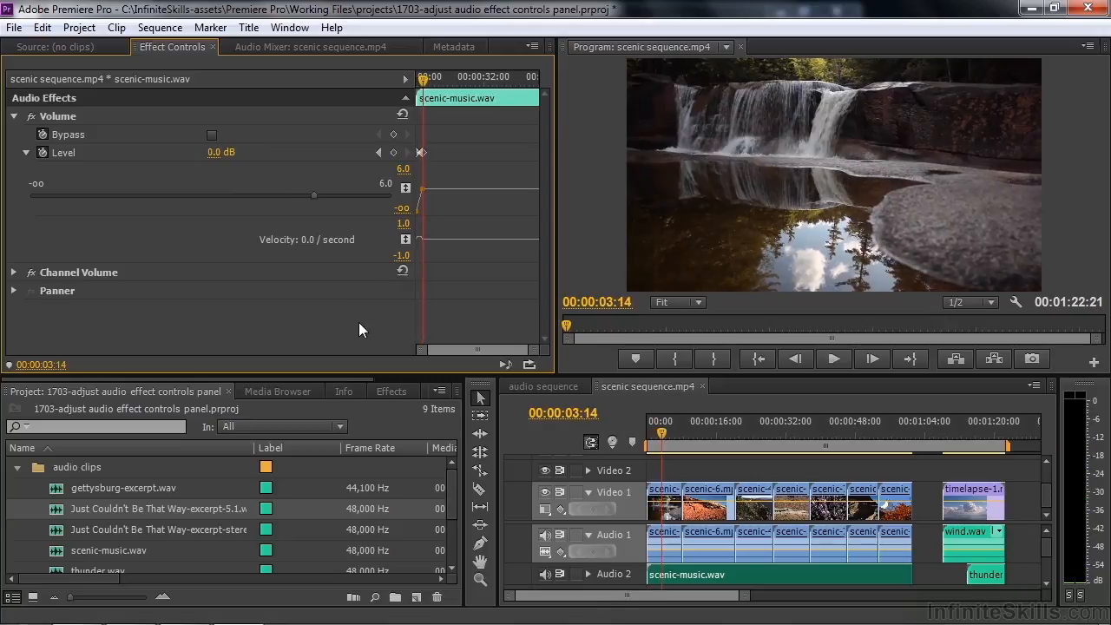
Step: Recheck the music's Level keyframe, then select the first scenic-3 clip and expand its Volume
click(670, 542)
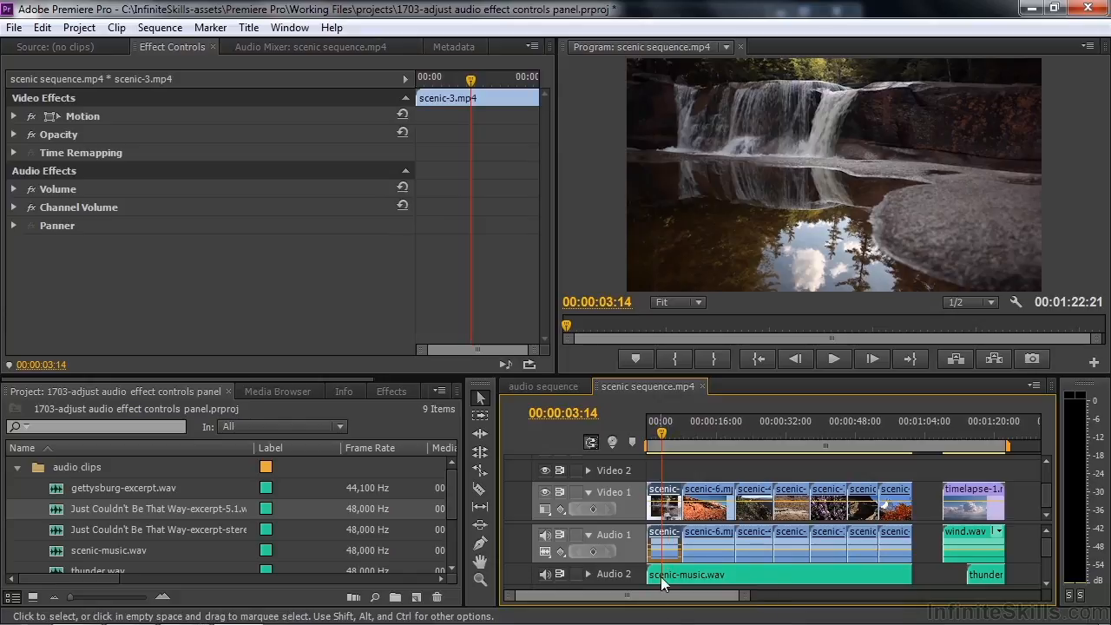
click(663, 577)
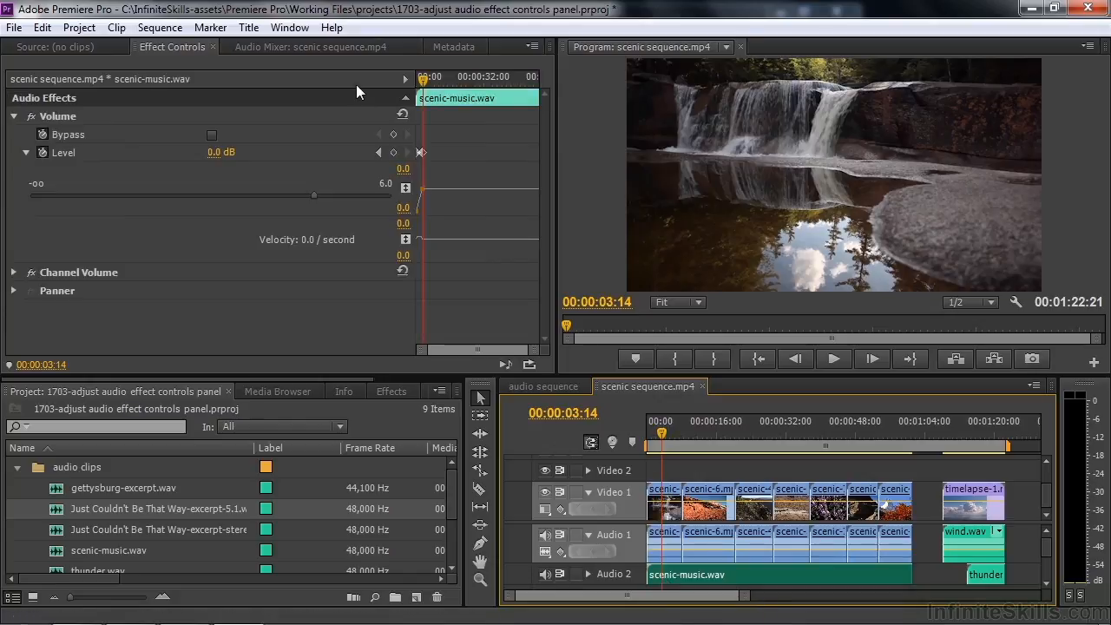
click(379, 153)
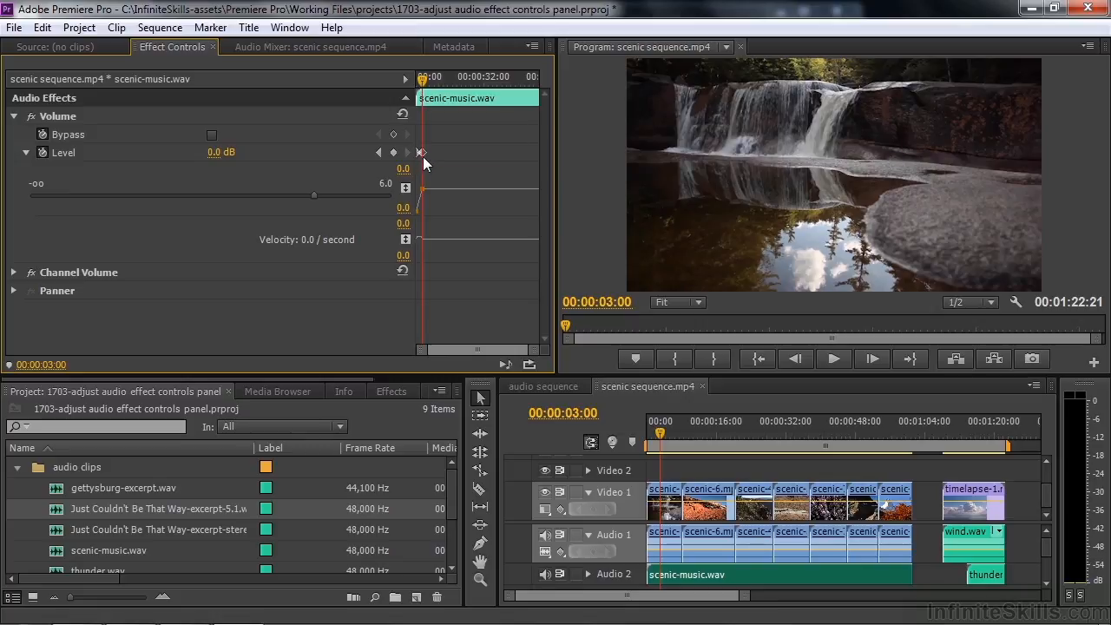
click(661, 537)
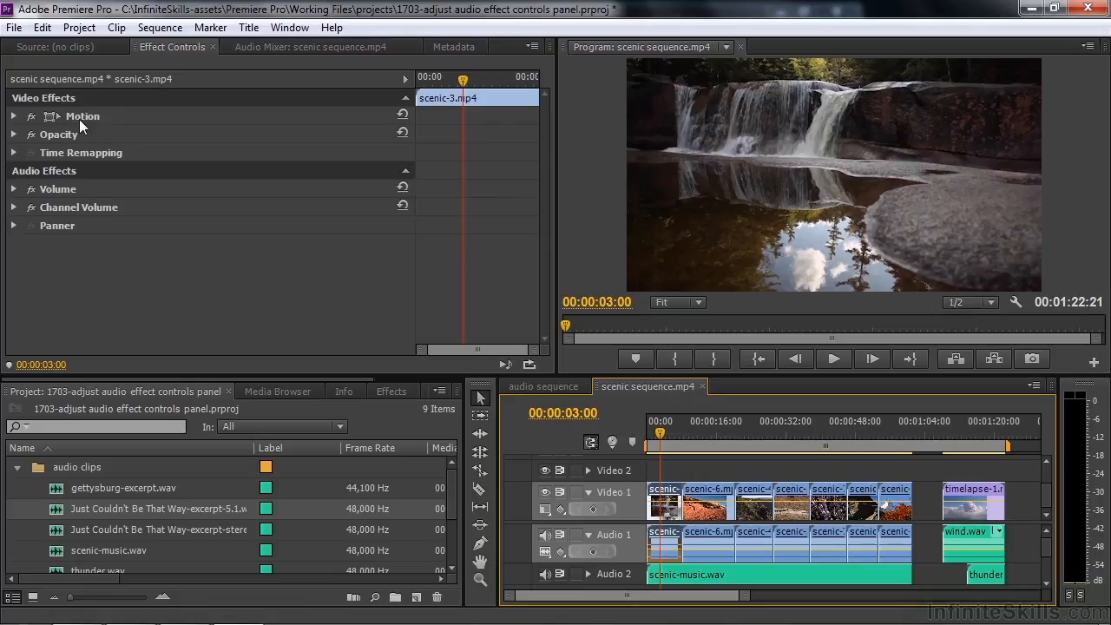
click(13, 189)
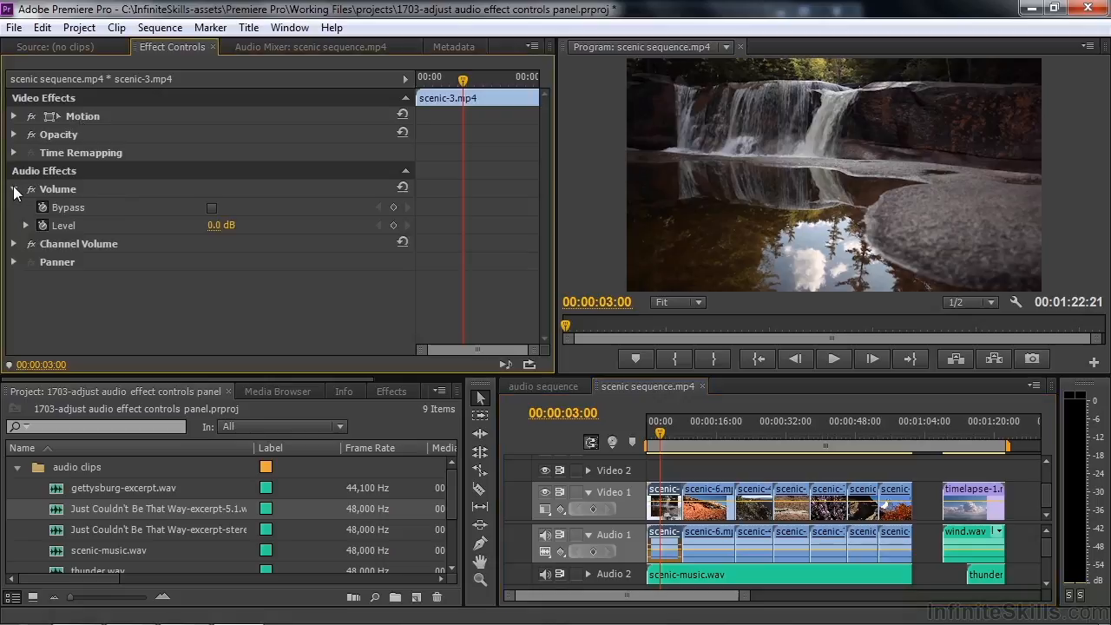
Step: Keyframe scenic-3's Level at 00:00:03:00, drop it to -oo at the start, and preview
click(393, 226)
drag(463, 78, 417, 78)
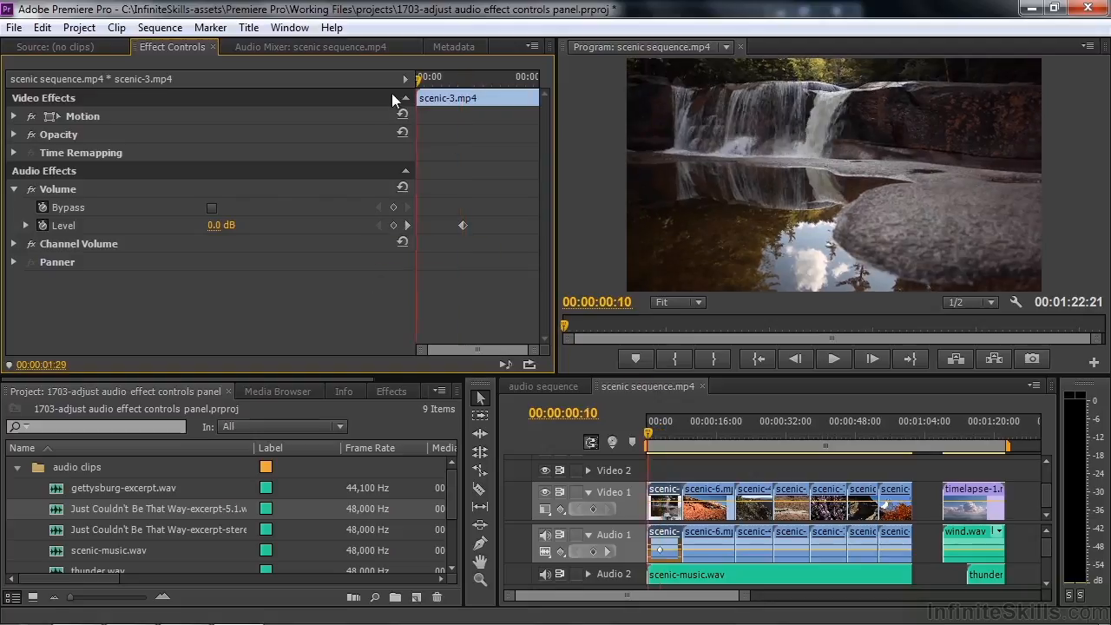
click(26, 225)
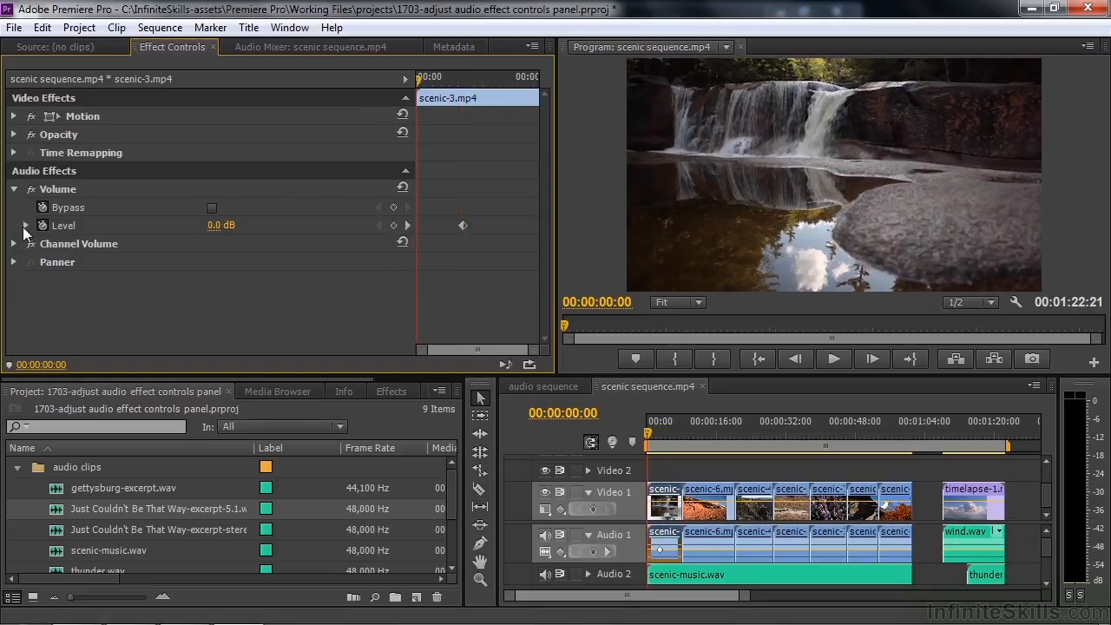
drag(313, 265, 3, 278)
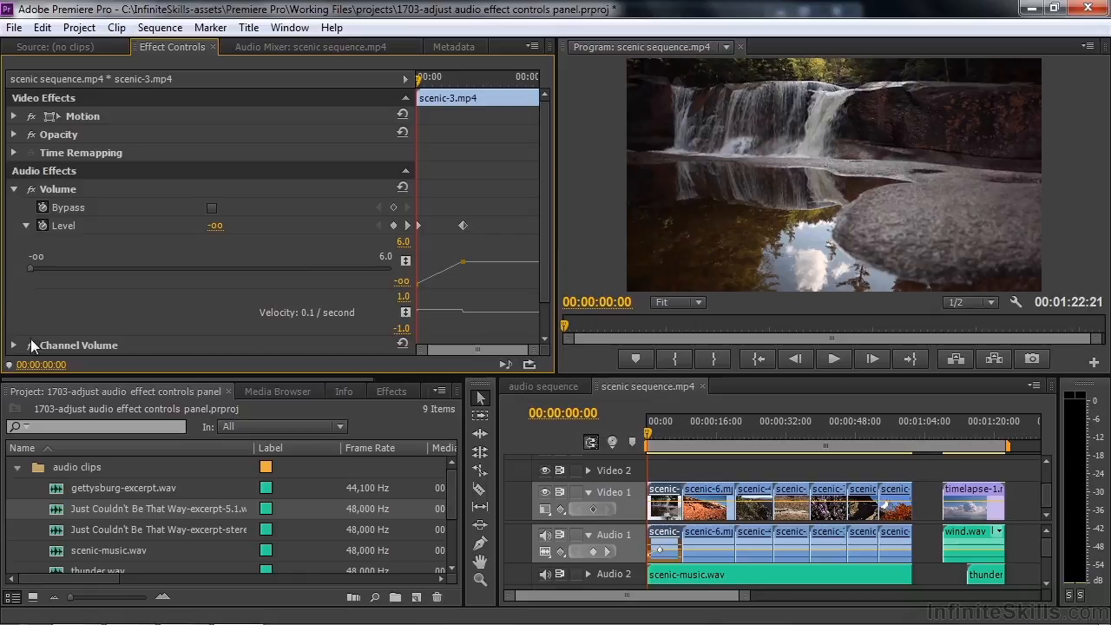
key(space)
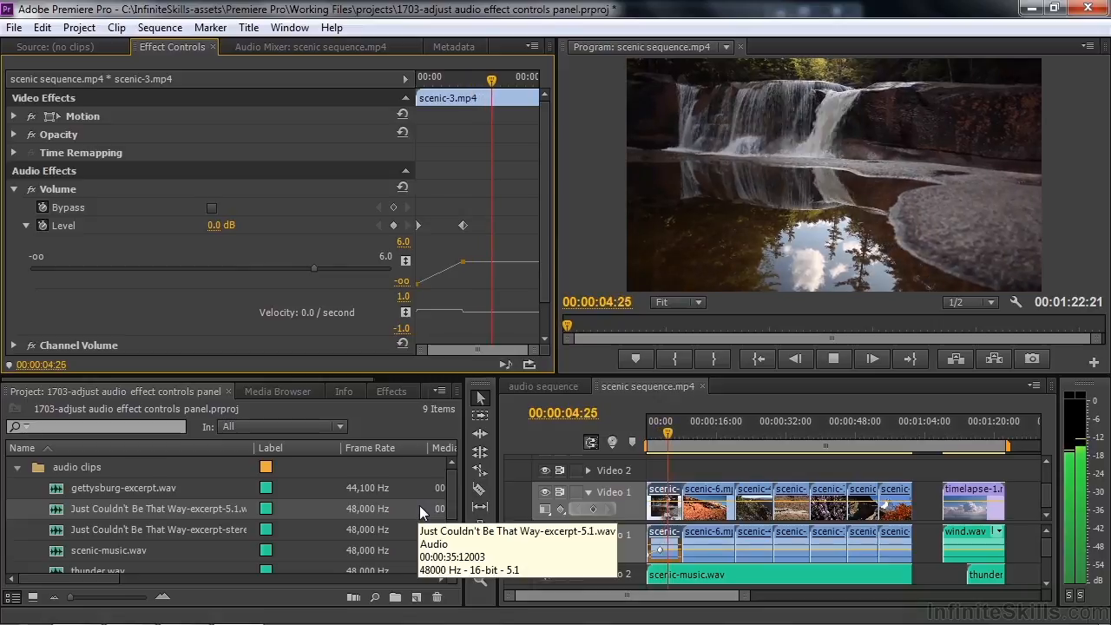
key(space)
click(670, 434)
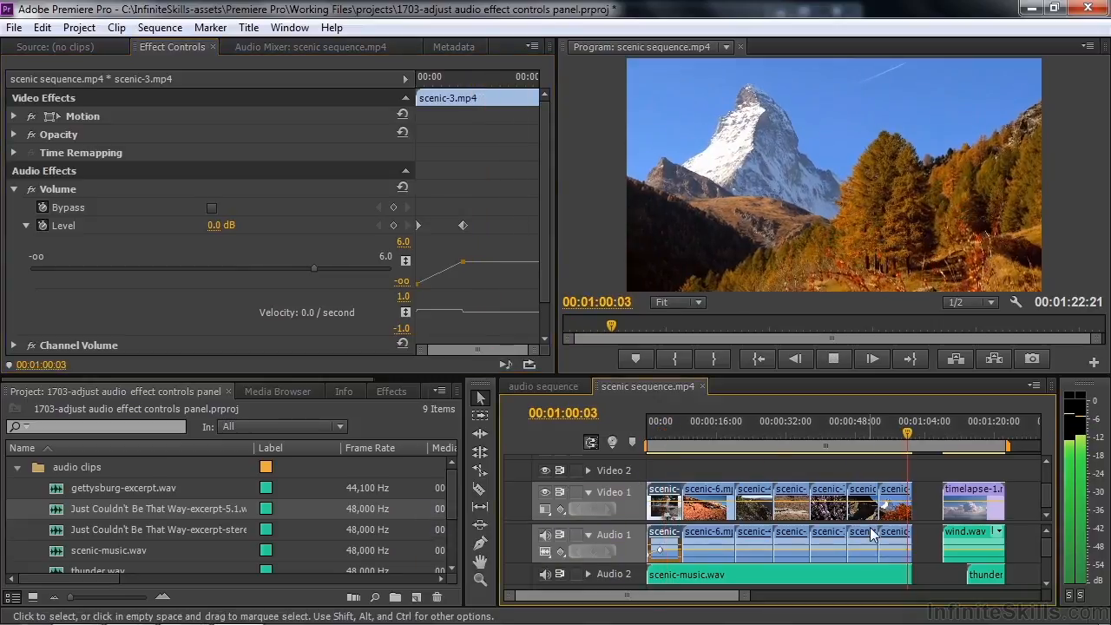
key(space)
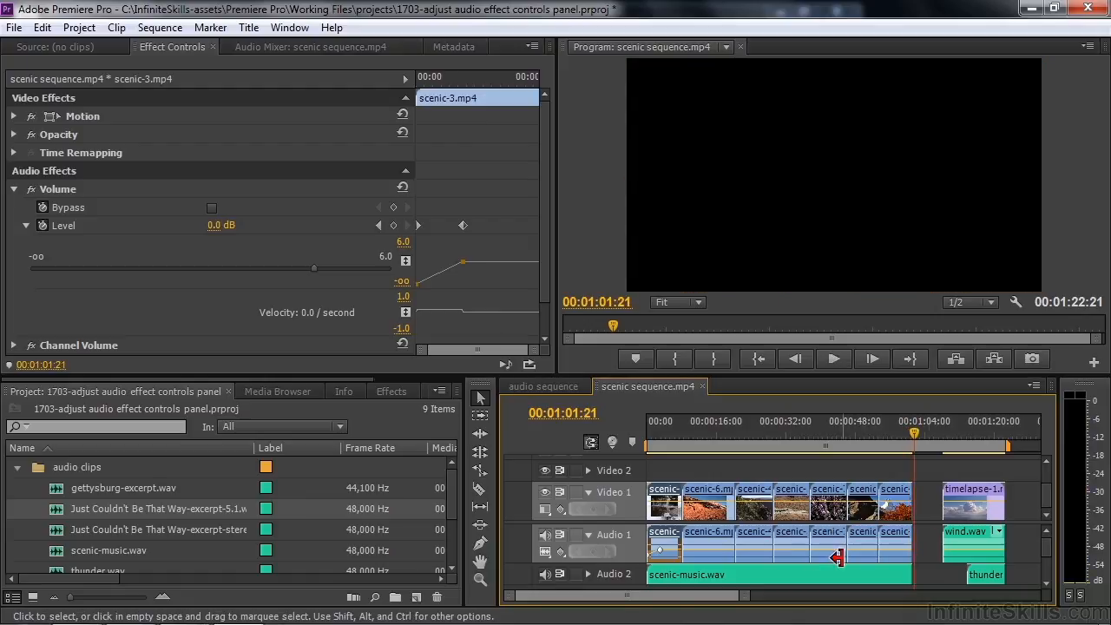
Step: Keyframe scenic-music.wav's Level at 00:00:55:16 and drop it to -oo on the last video frame
drag(917, 440, 890, 435)
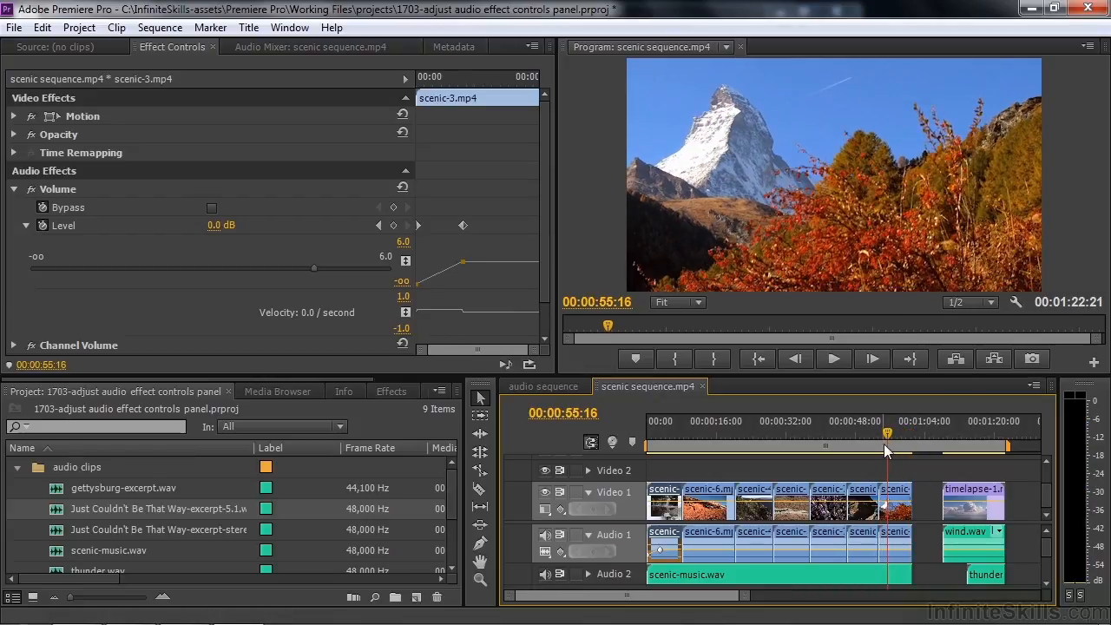
click(891, 579)
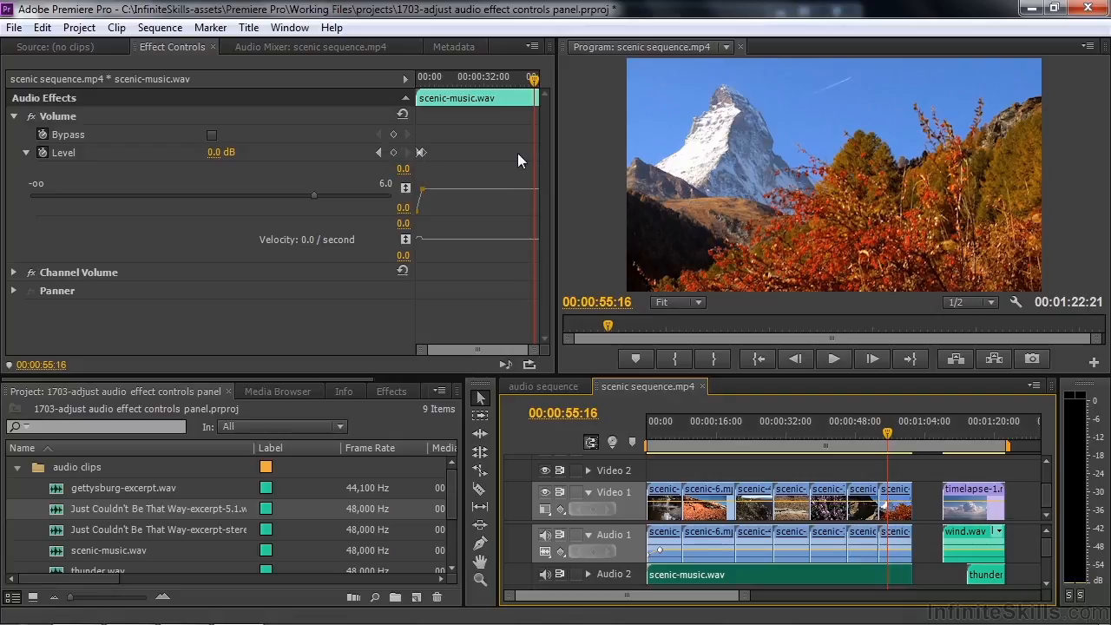
click(393, 151)
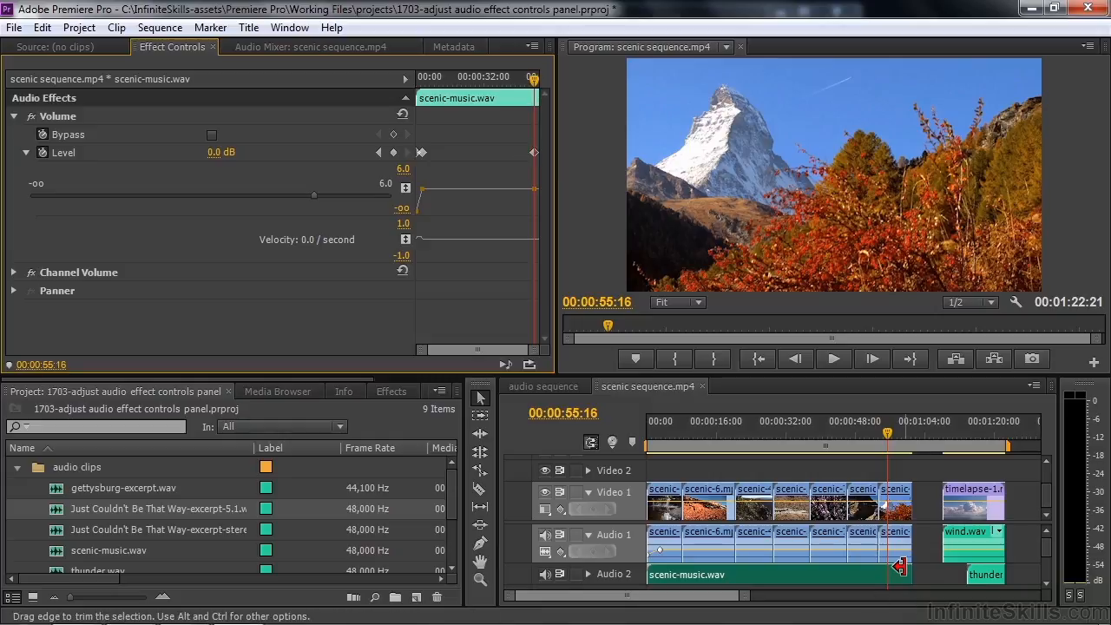
key(Down)
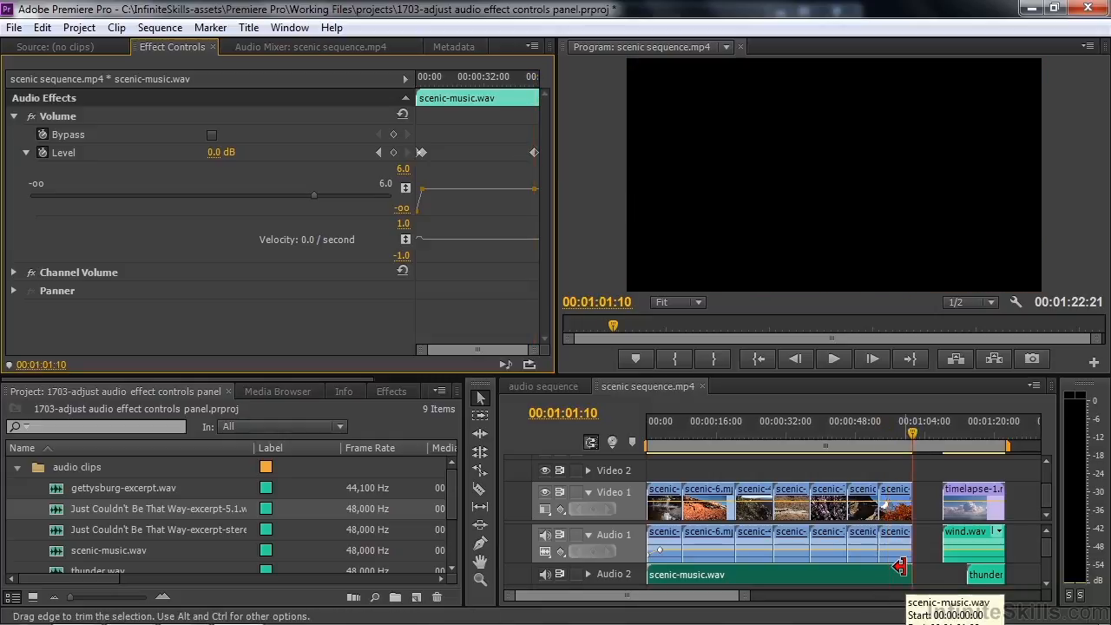
key(Left)
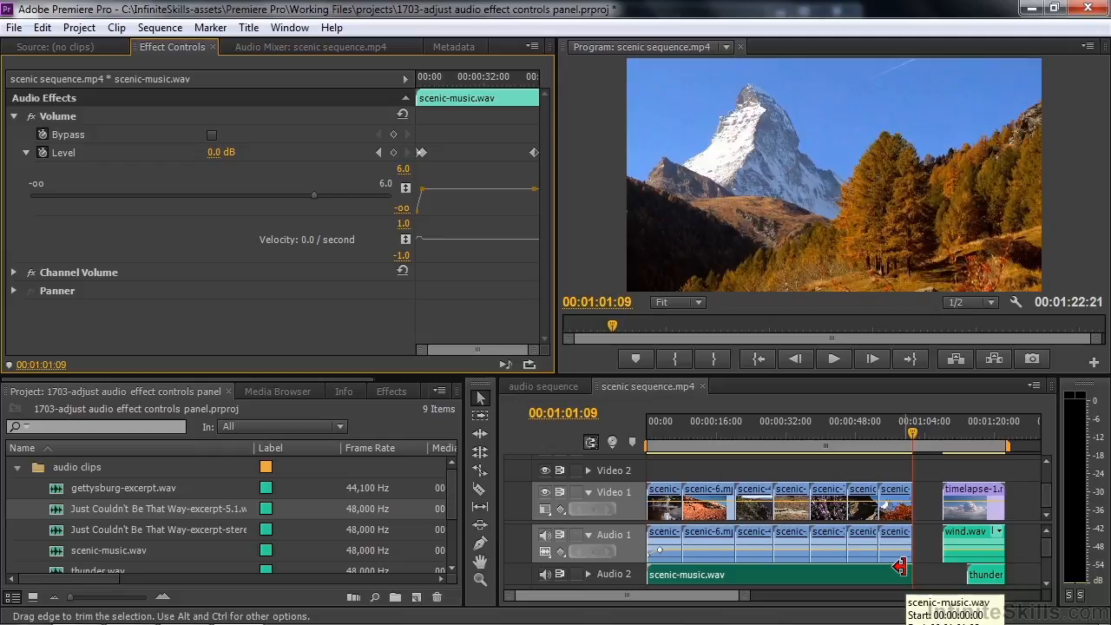
drag(316, 195, 1, 200)
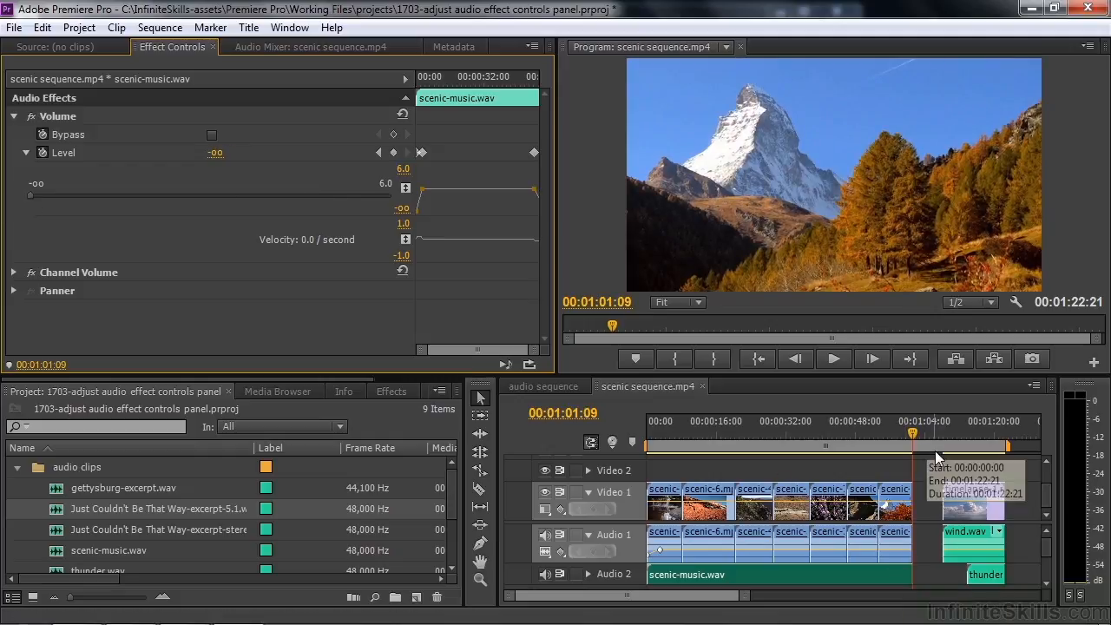
Step: Play the music's fade-out twice to check it
click(881, 446)
key(space)
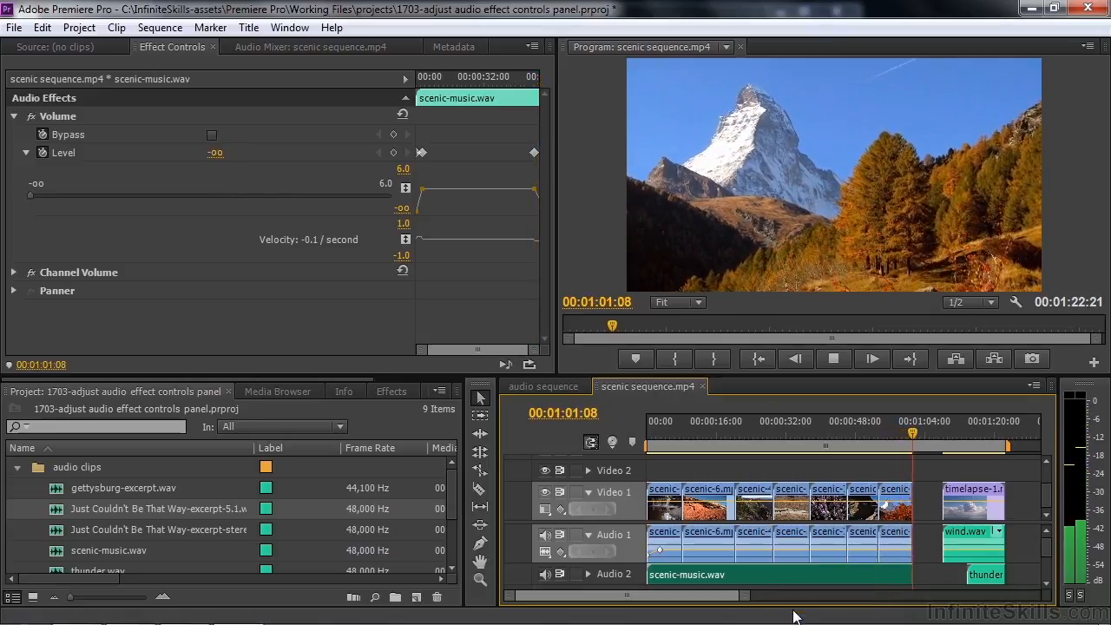
key(space)
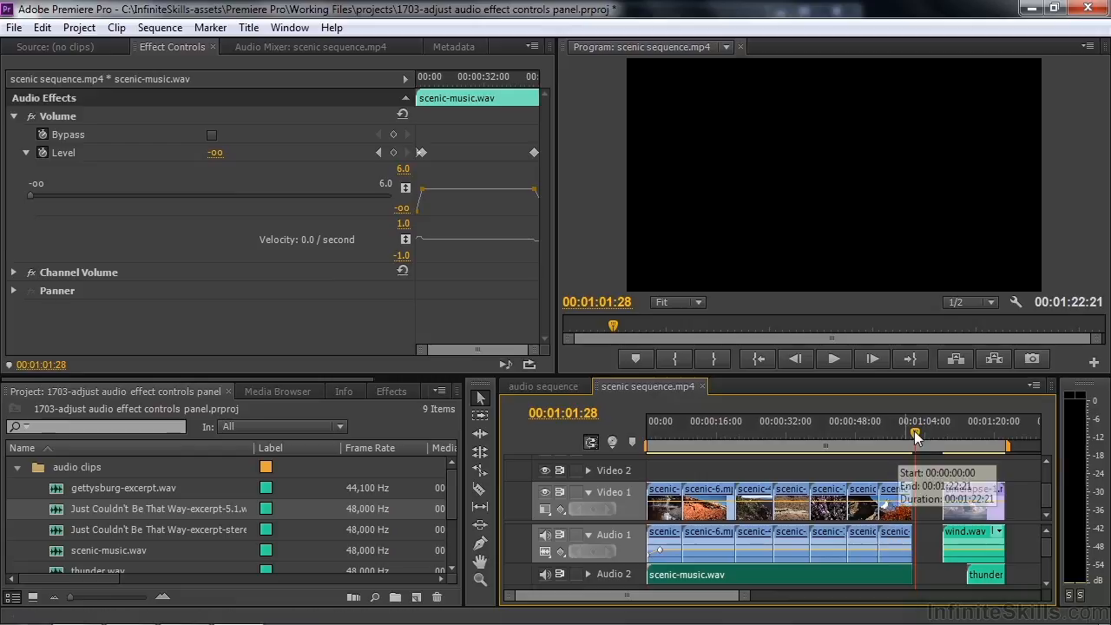
drag(916, 434, 900, 441)
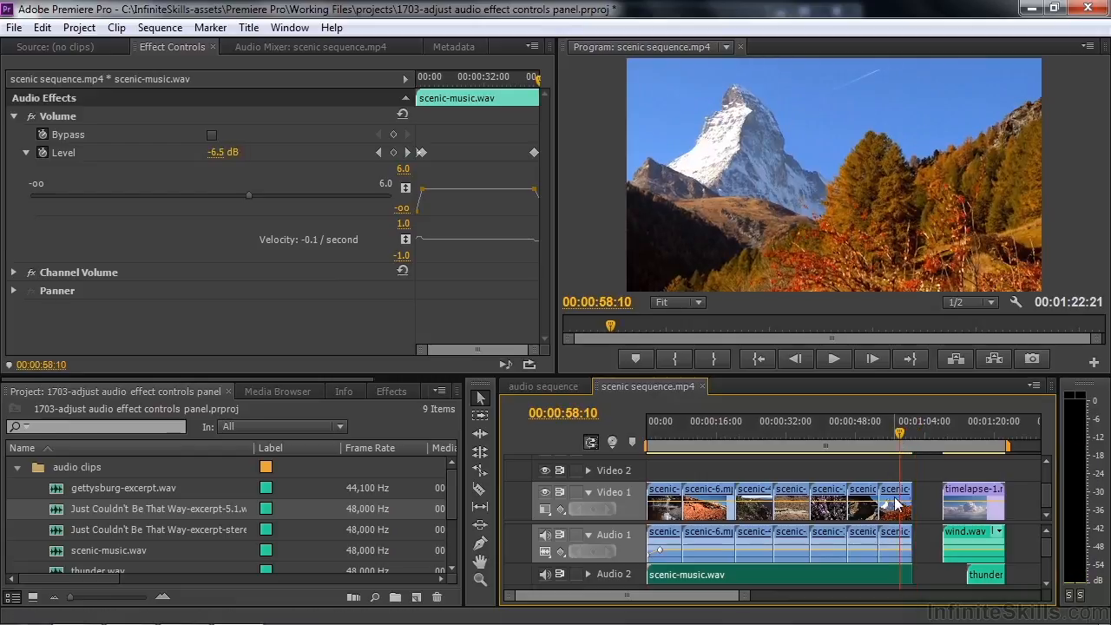
key(space)
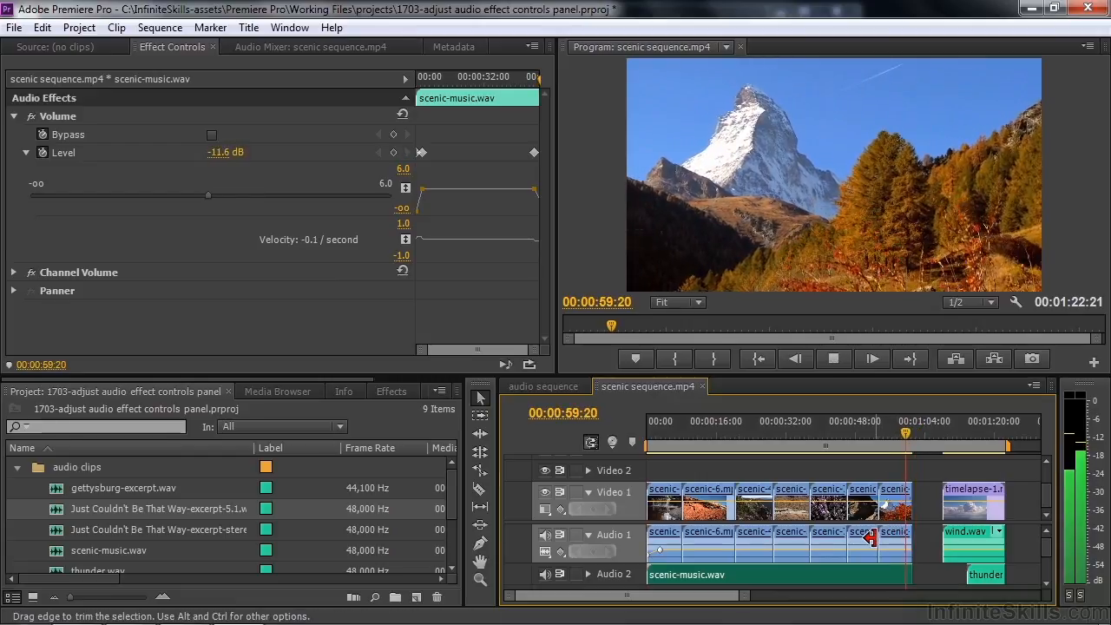
key(space)
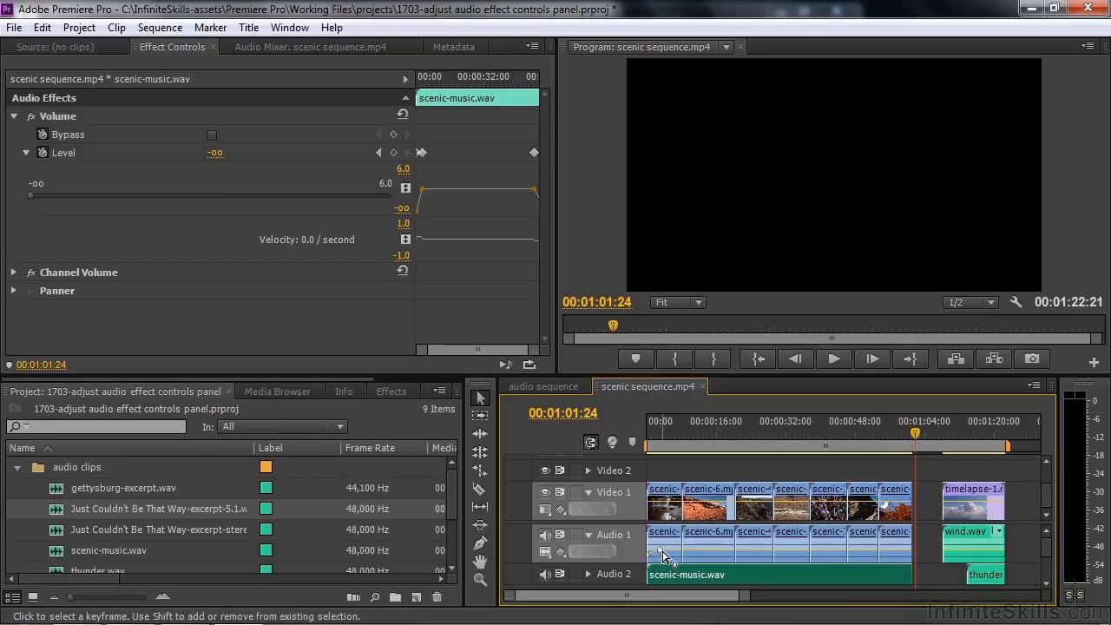
Step: Zoom the timeline, expand Audio 2 to show thunder.wav's volume line, and scrub to 00:01:09:08
mouse_move(662, 555)
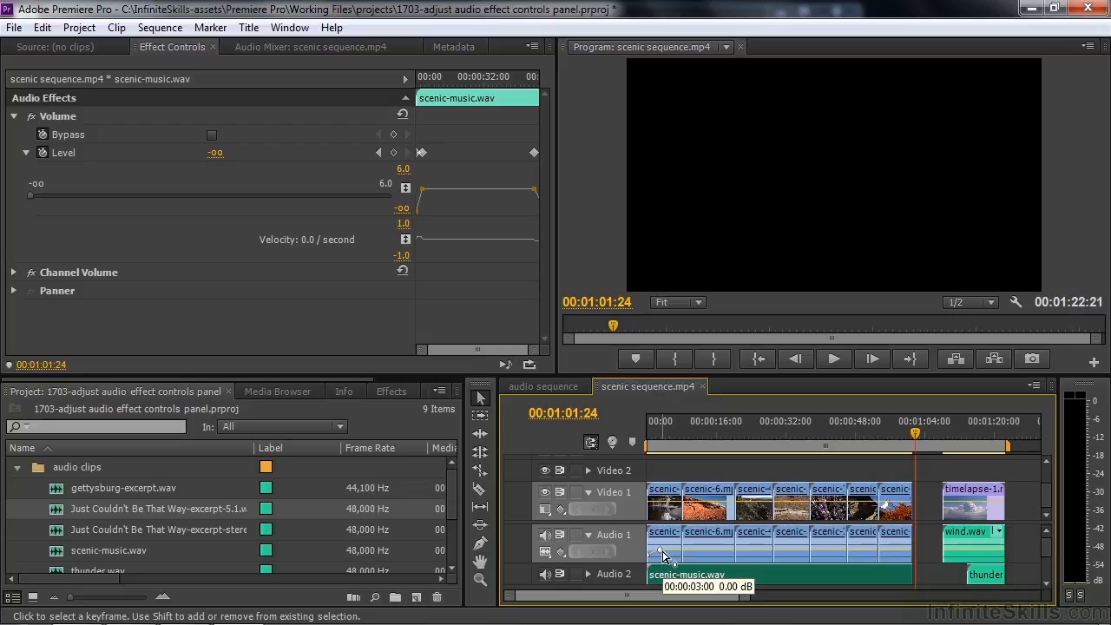
drag(645, 598, 669, 600)
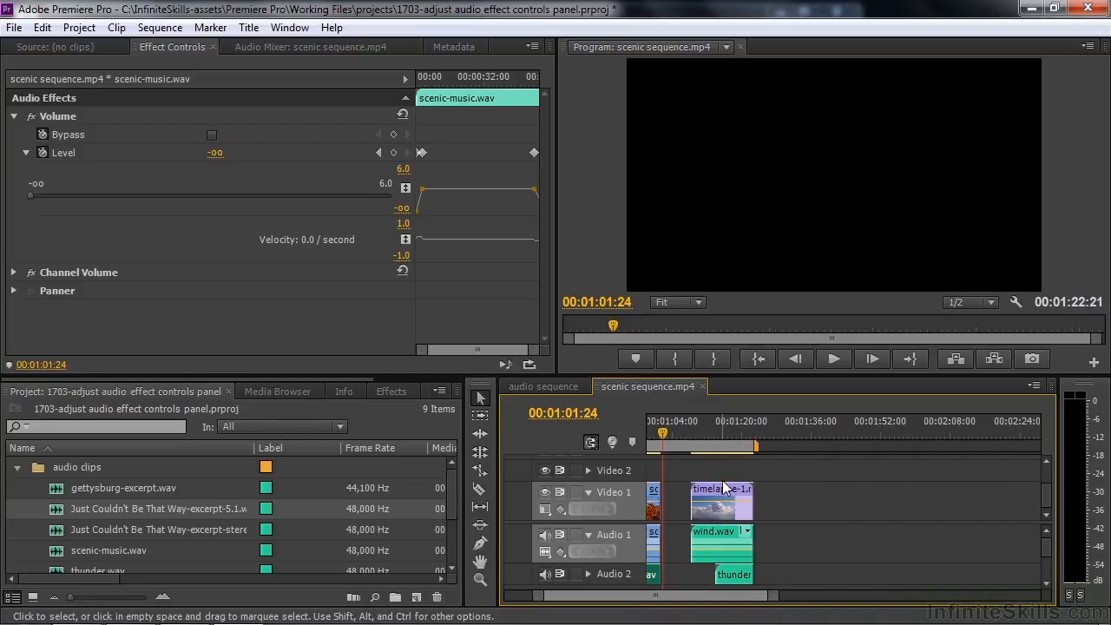
key(equal)
key(equal)
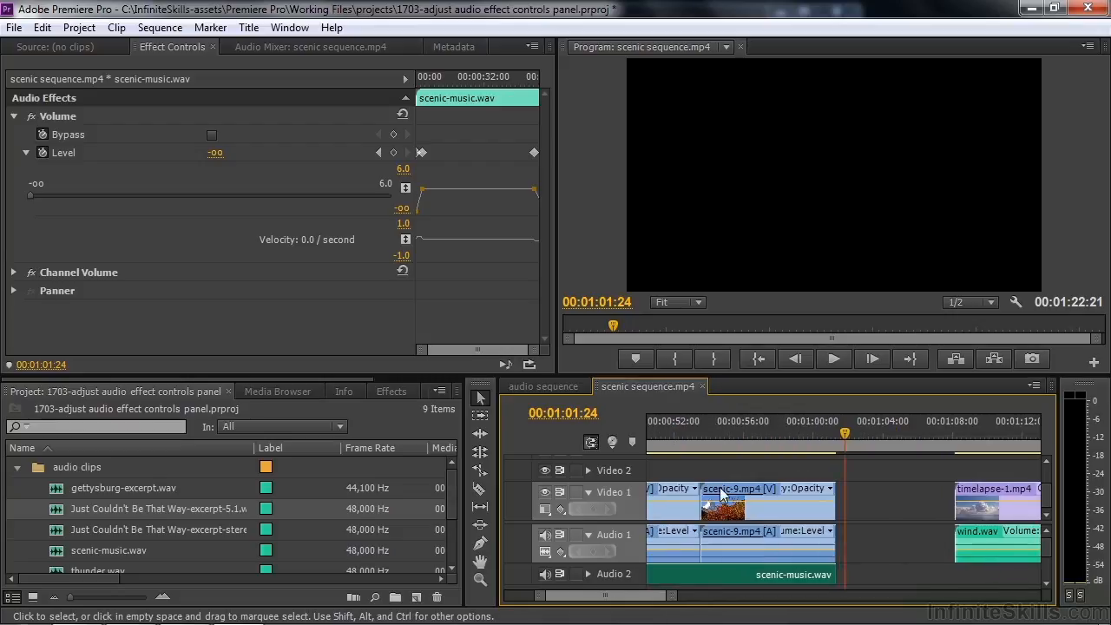
drag(605, 597, 614, 599)
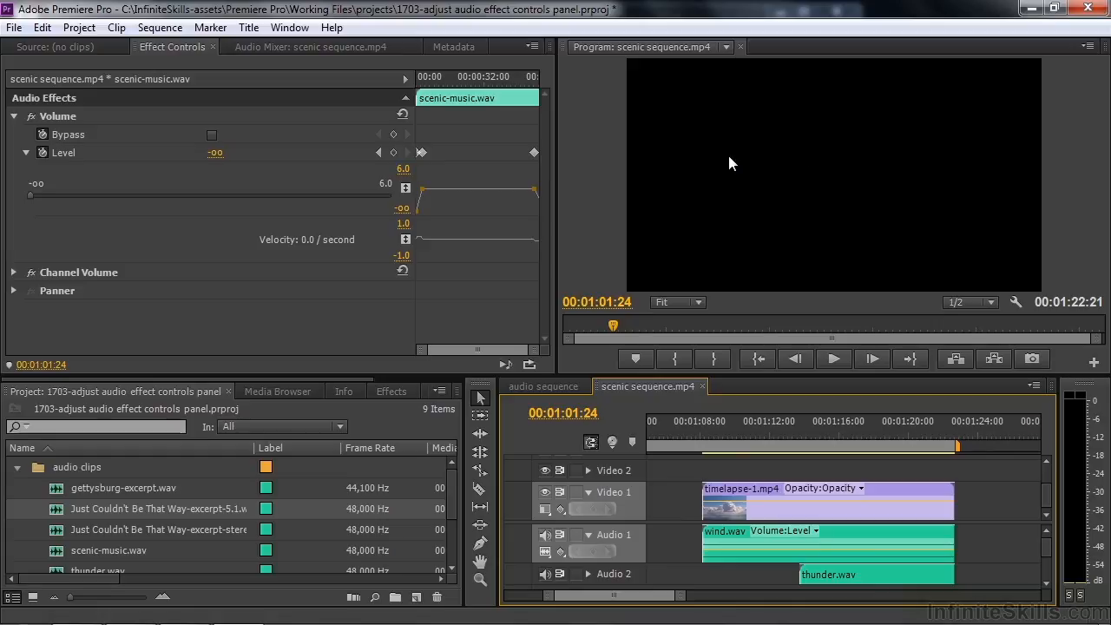
click(587, 574)
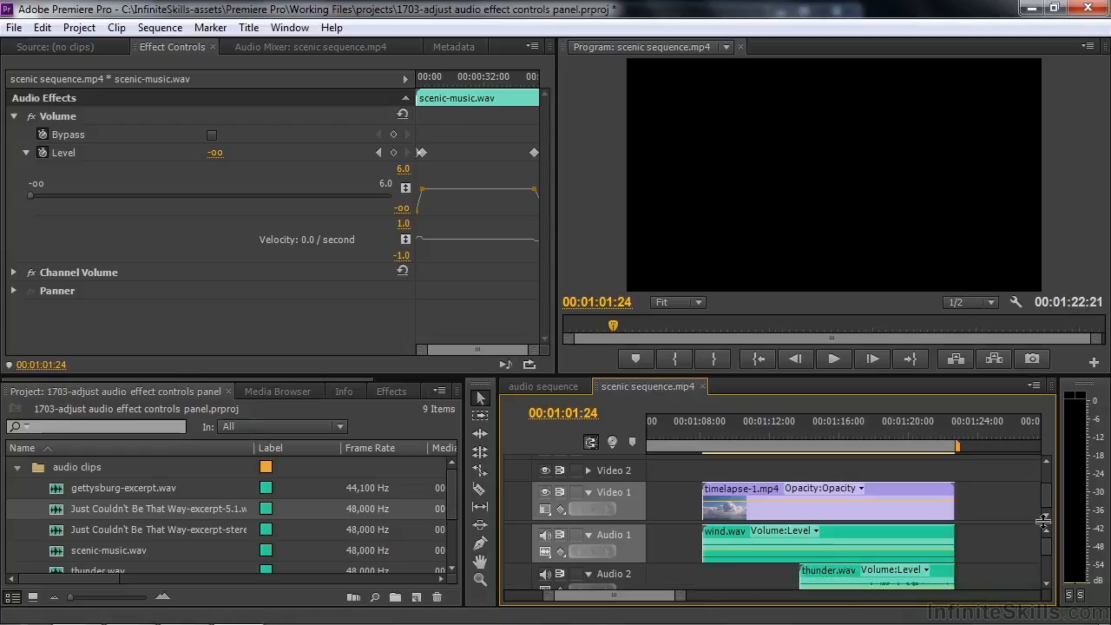
drag(1045, 520, 1045, 475)
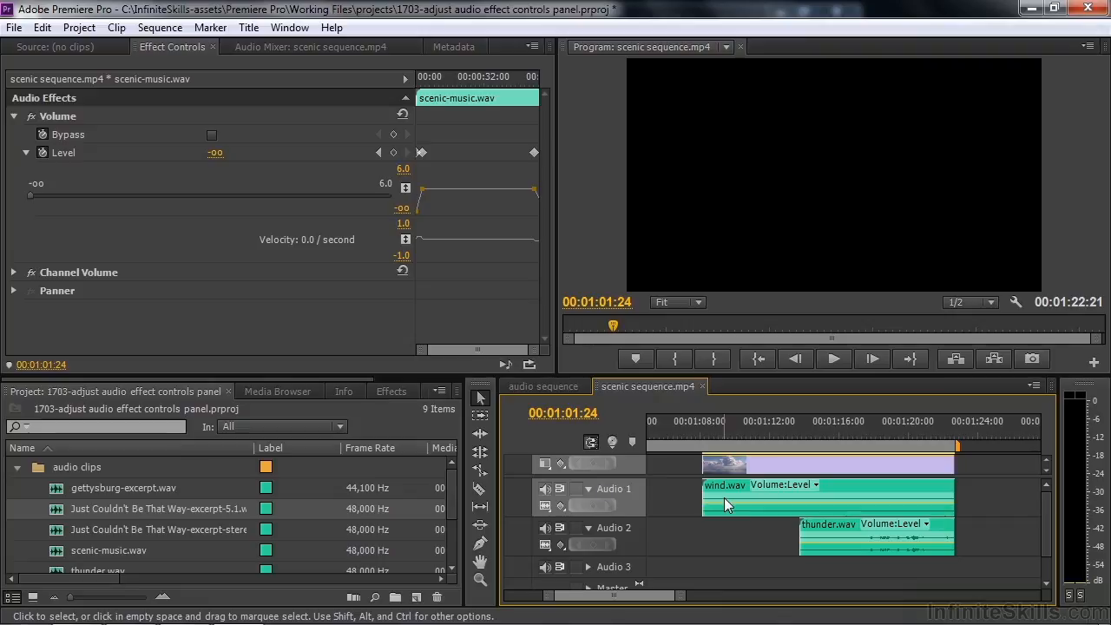
drag(700, 419, 801, 442)
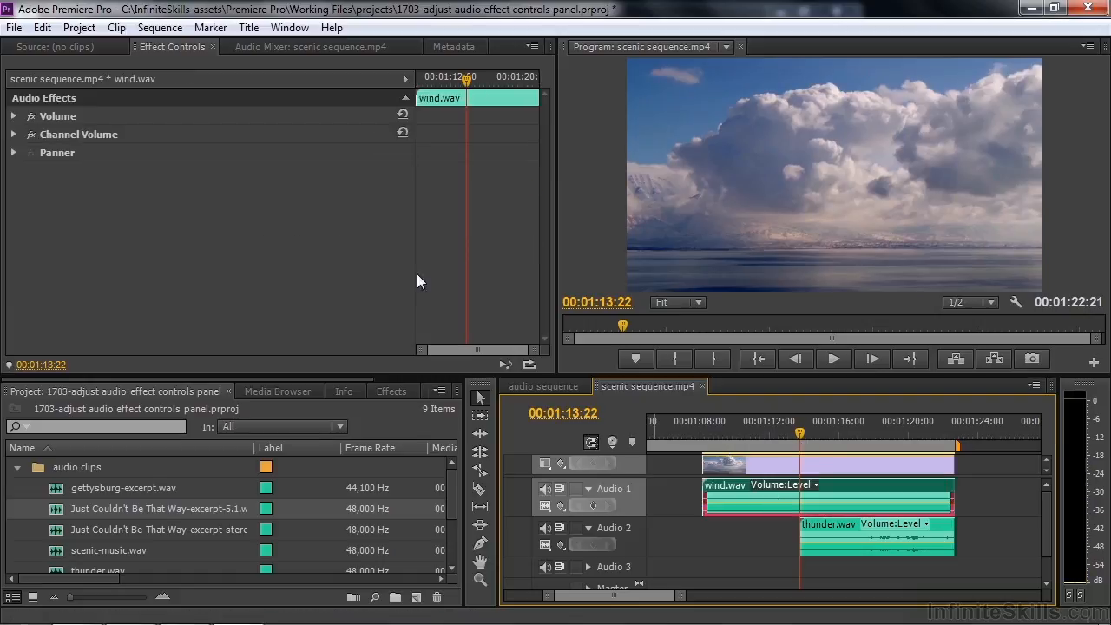
Step: Keyframe wind.wav's Level at 00:01:13:22, drop it to -oo at the clip start, and preview
click(16, 117)
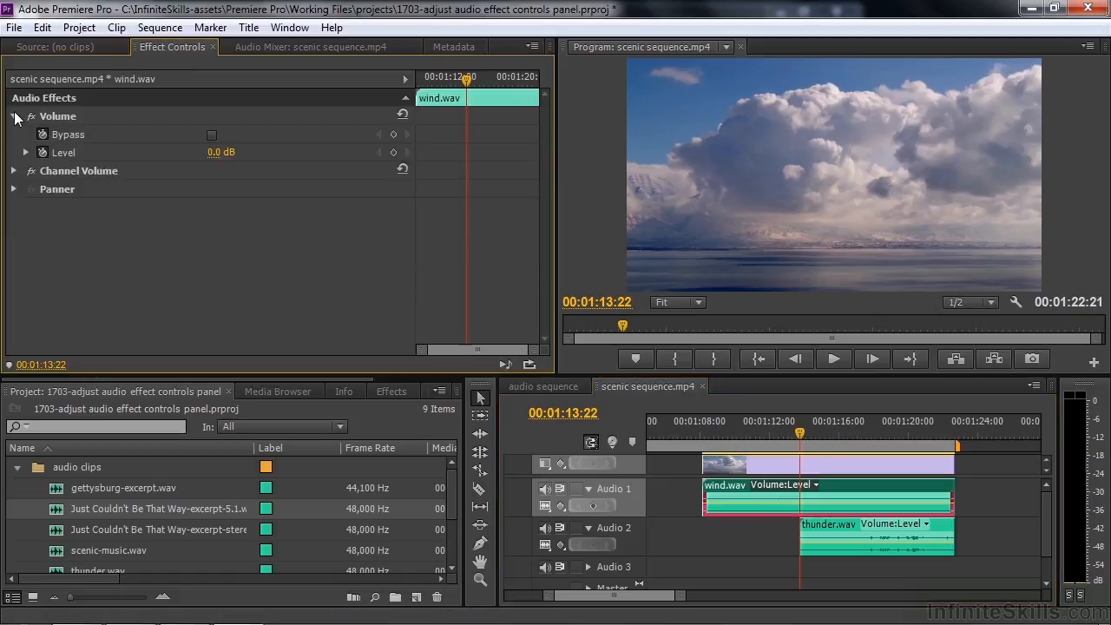
click(395, 152)
key(Up)
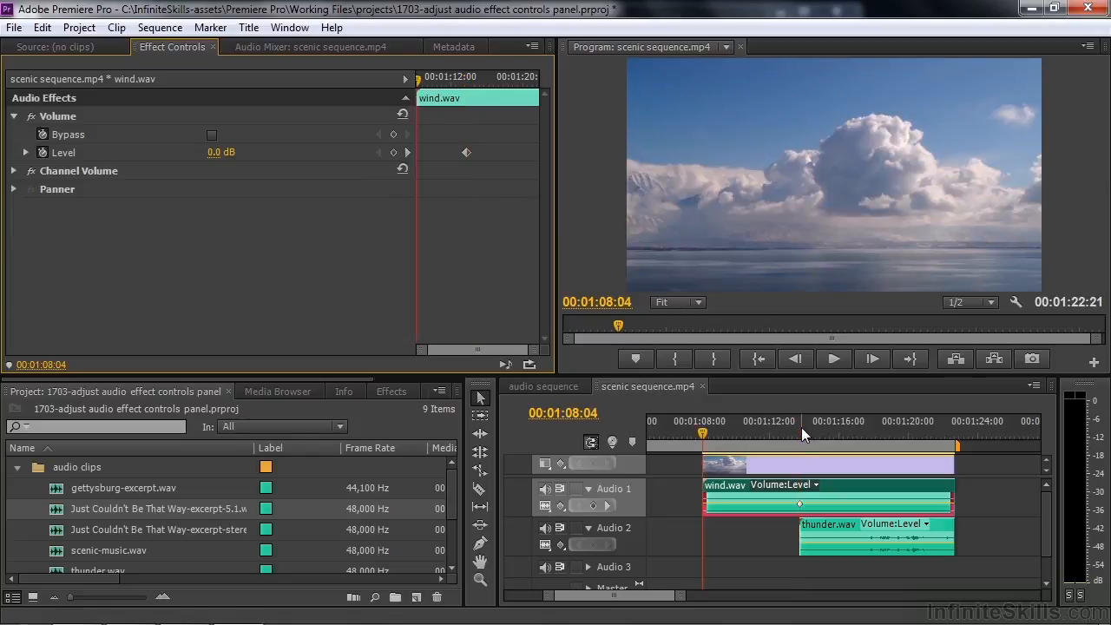
click(26, 152)
drag(316, 195, 19, 198)
key(space)
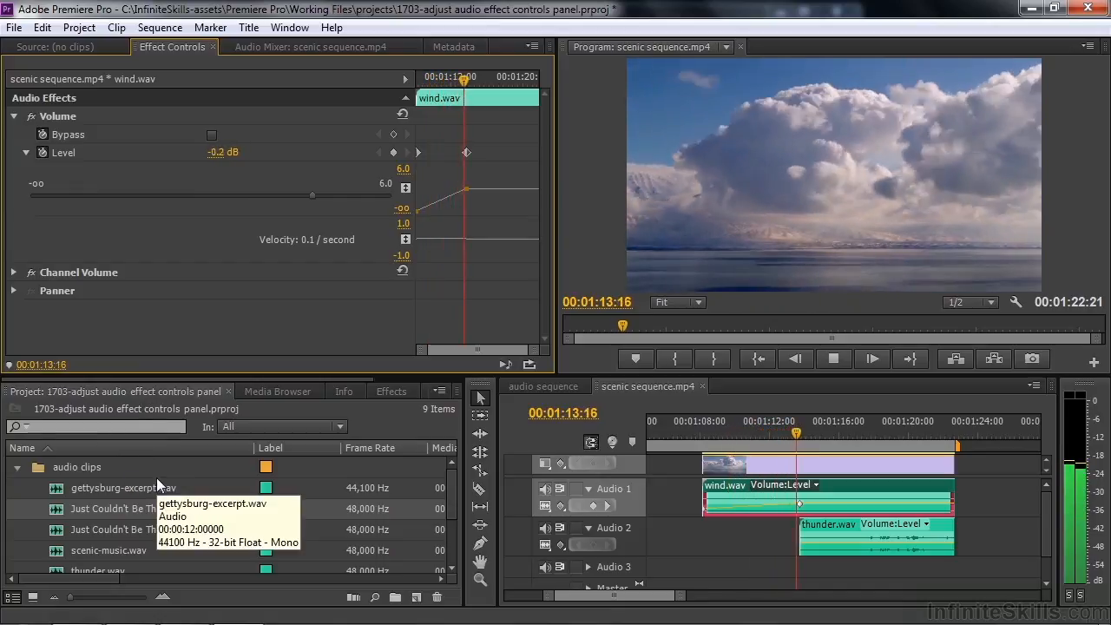
key(space)
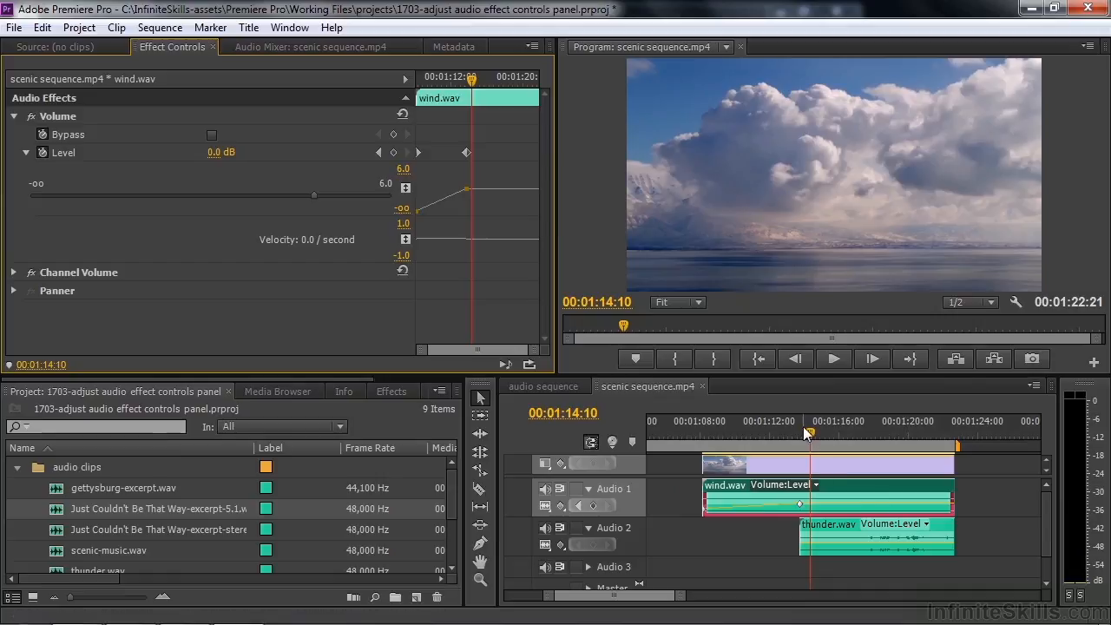
drag(810, 433, 865, 428)
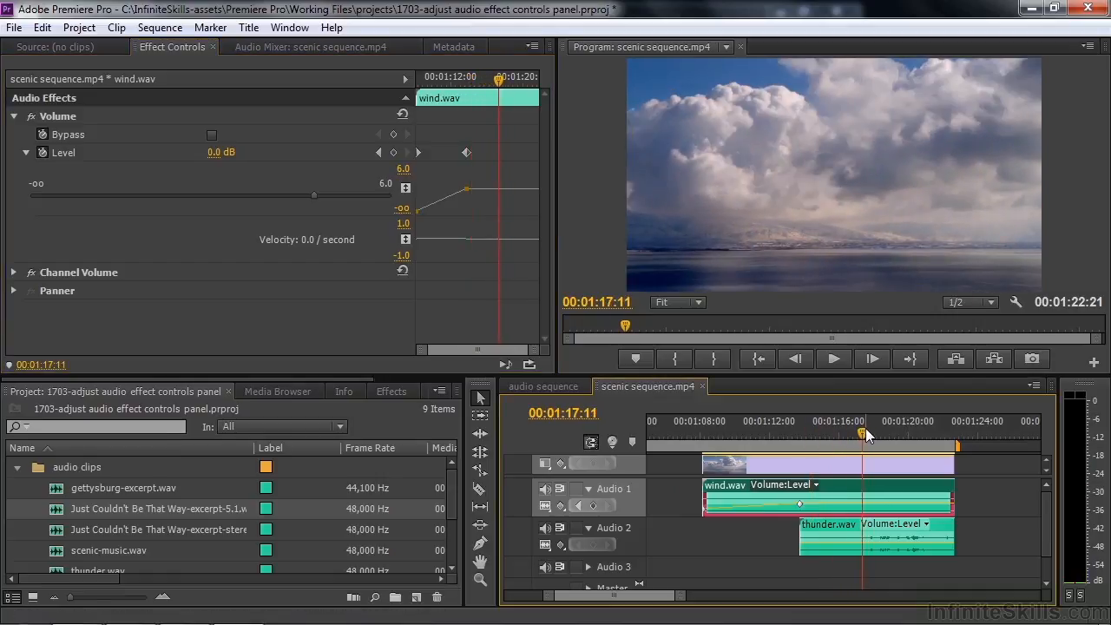
Step: Keyframe thunder.wav's Level at 00:01:17:11, drop it to -oo at the clip start, and preview
click(864, 549)
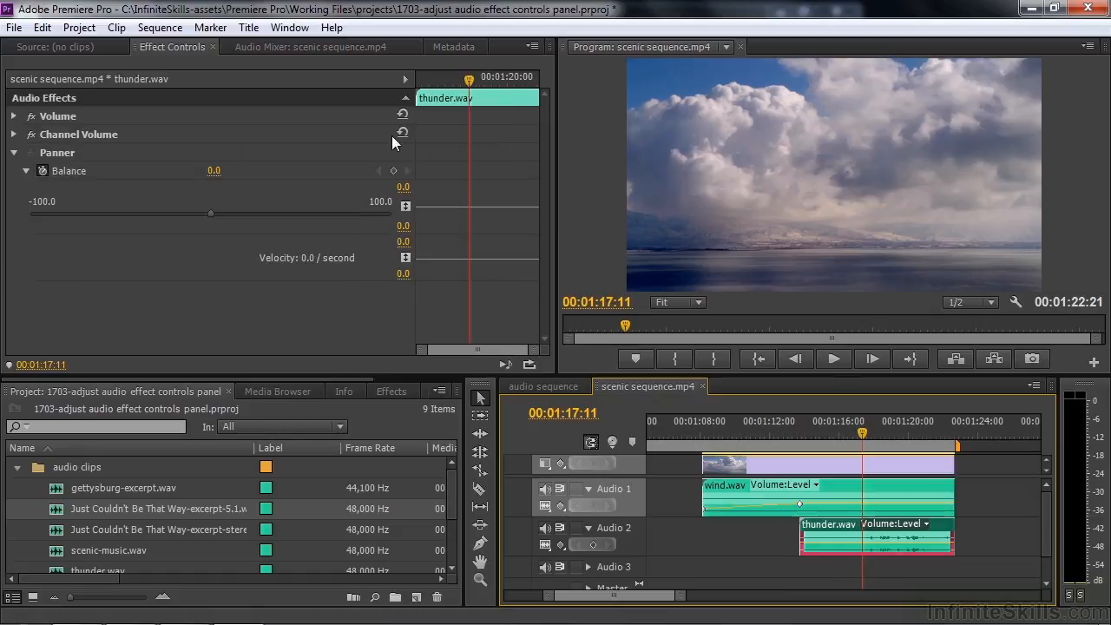
click(14, 115)
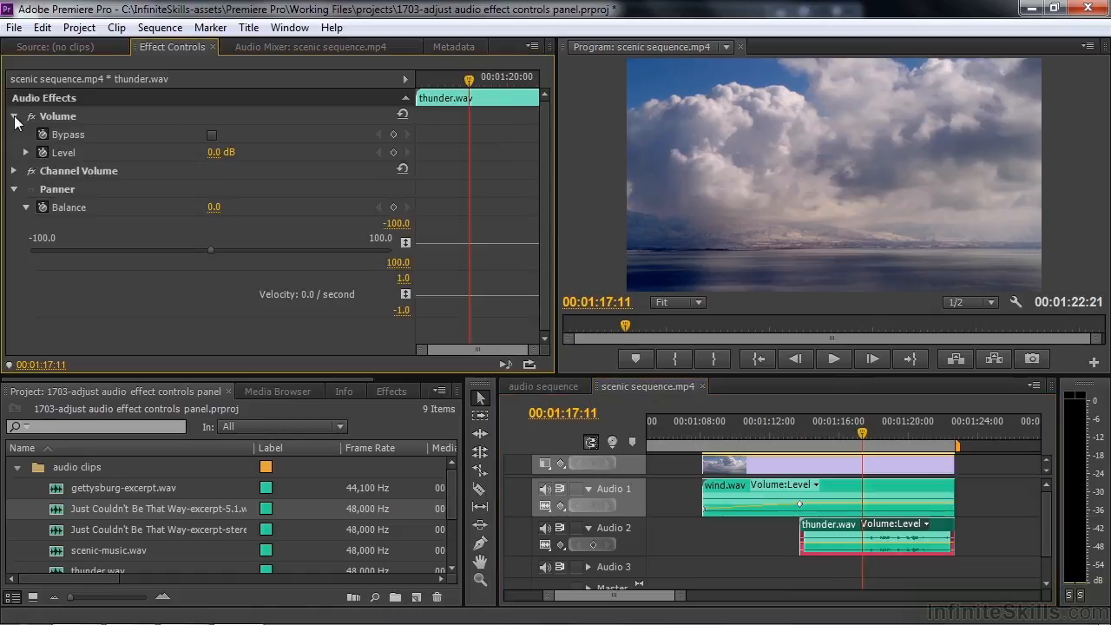
click(393, 152)
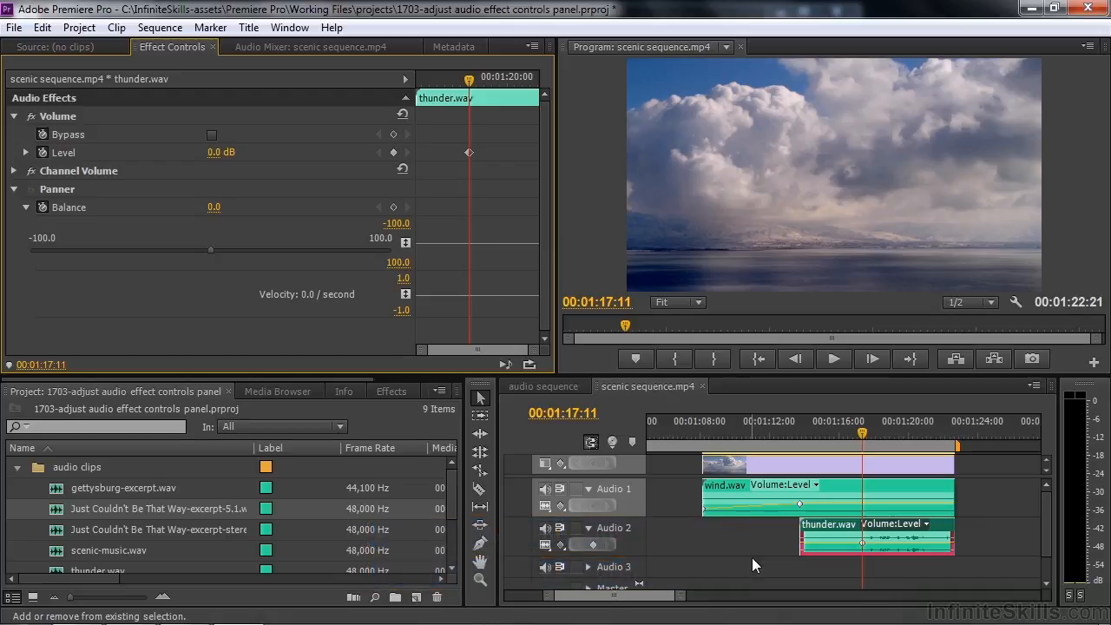
key(shift+Up)
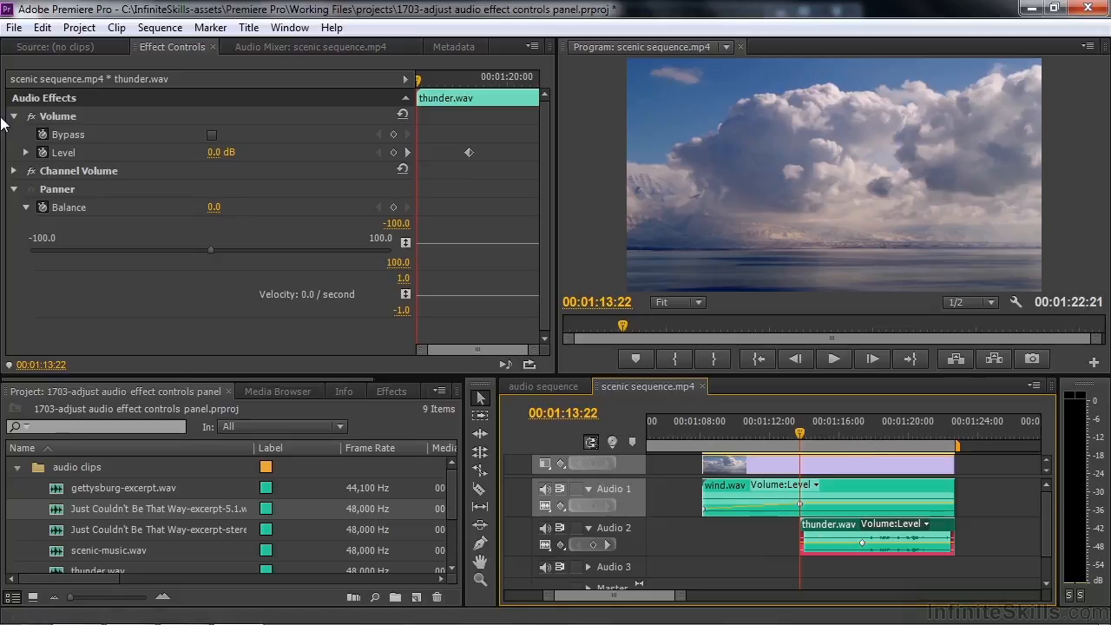
click(29, 153)
drag(323, 197, 7, 198)
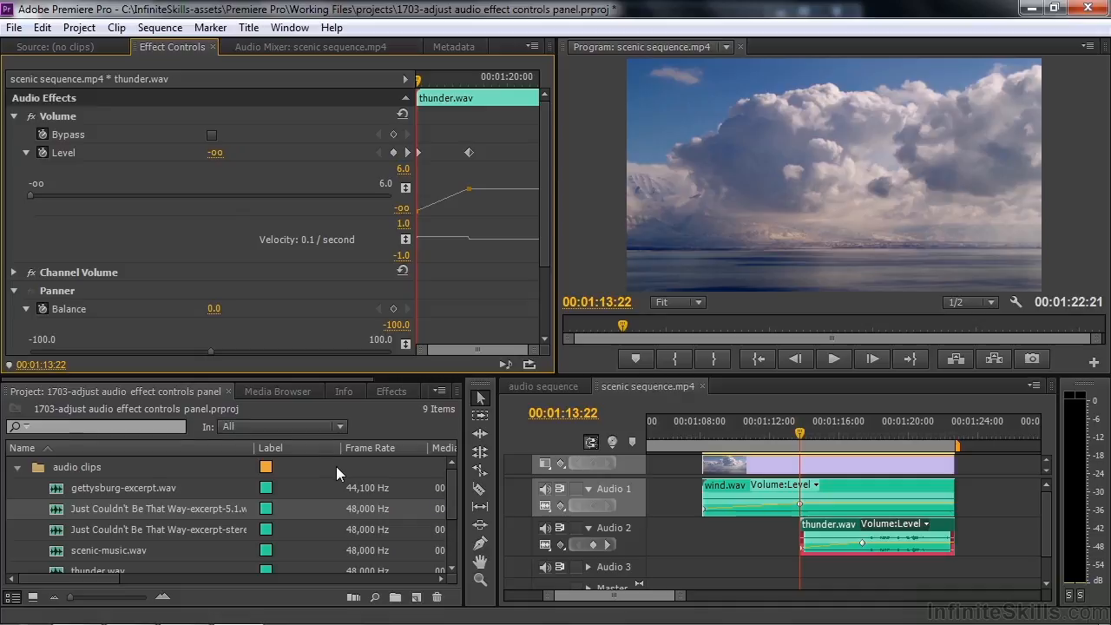
click(802, 436)
key(space)
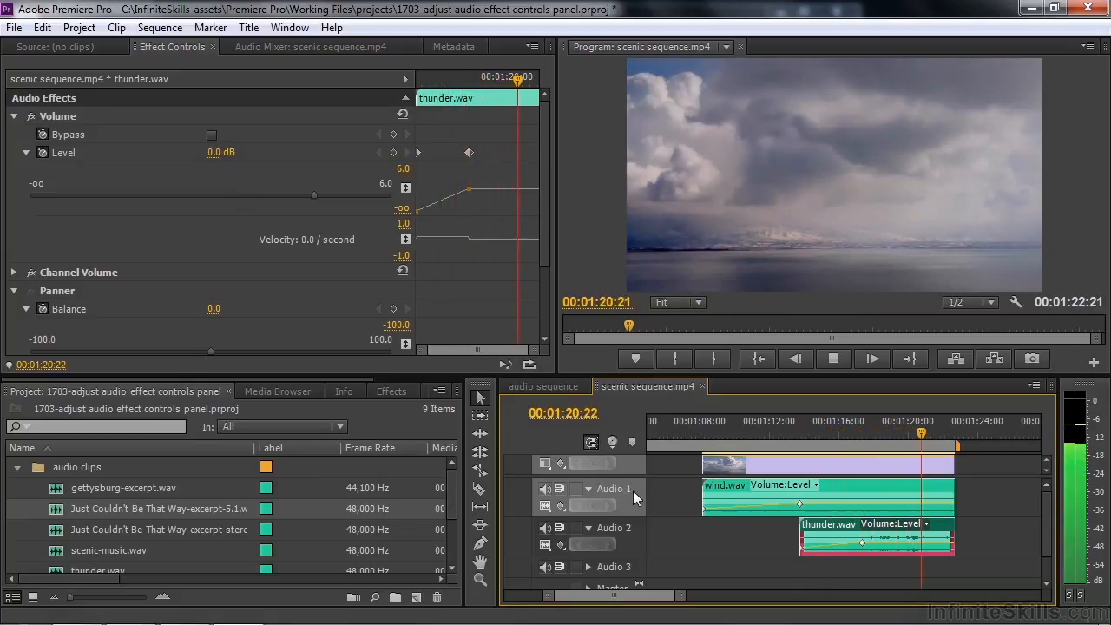
key(space)
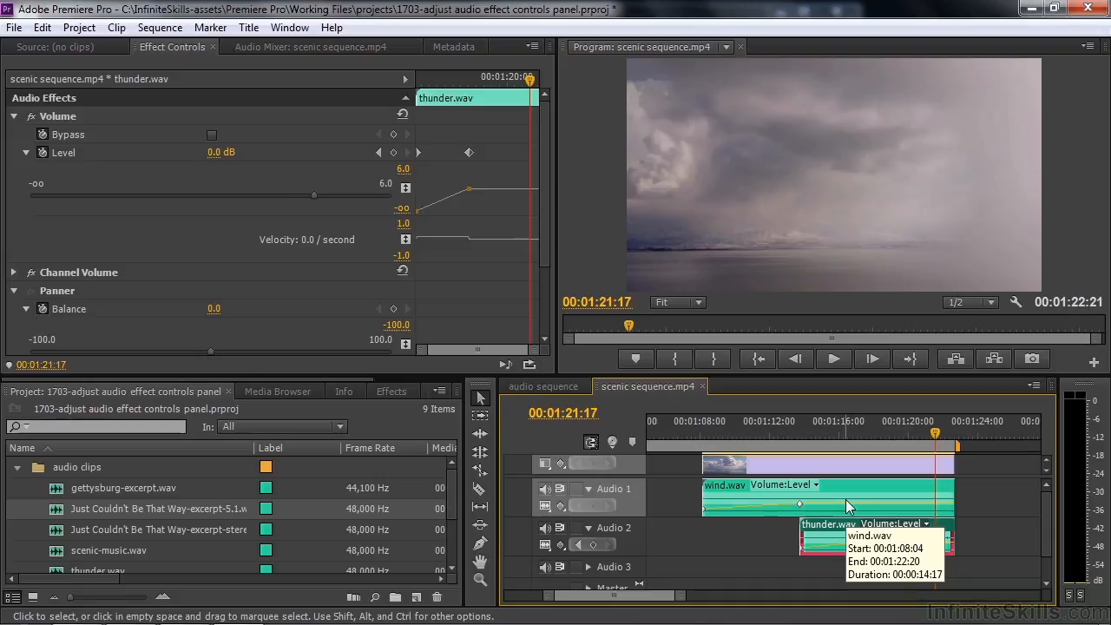
Step: Raise thunder.wav's 00:01:17:11 Level keyframe to 3.1 dB and play it back
click(930, 432)
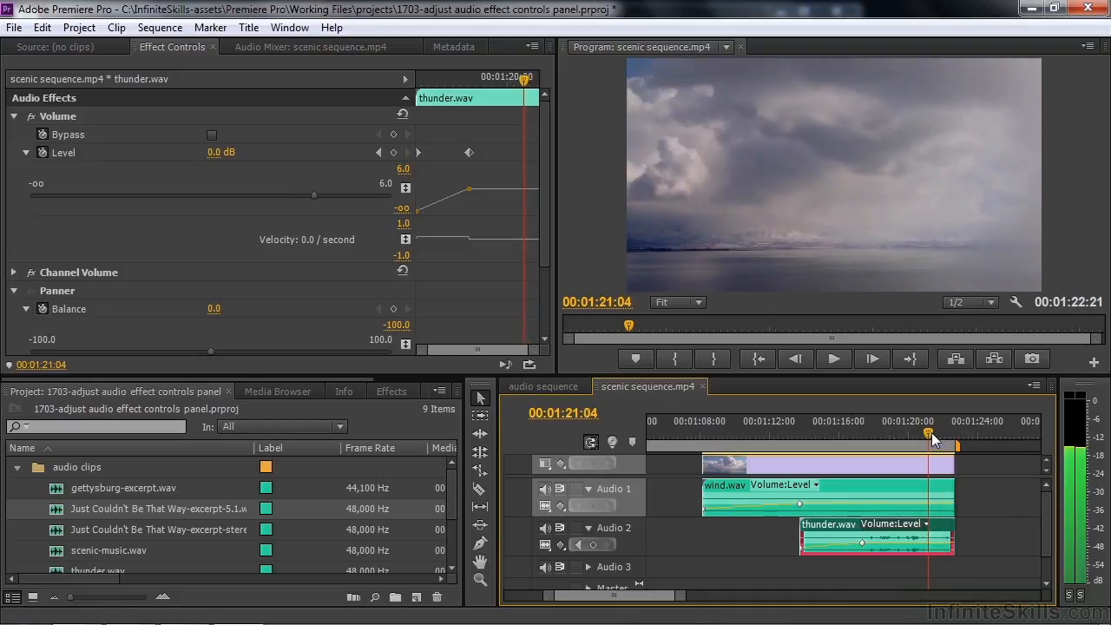
drag(931, 432, 920, 433)
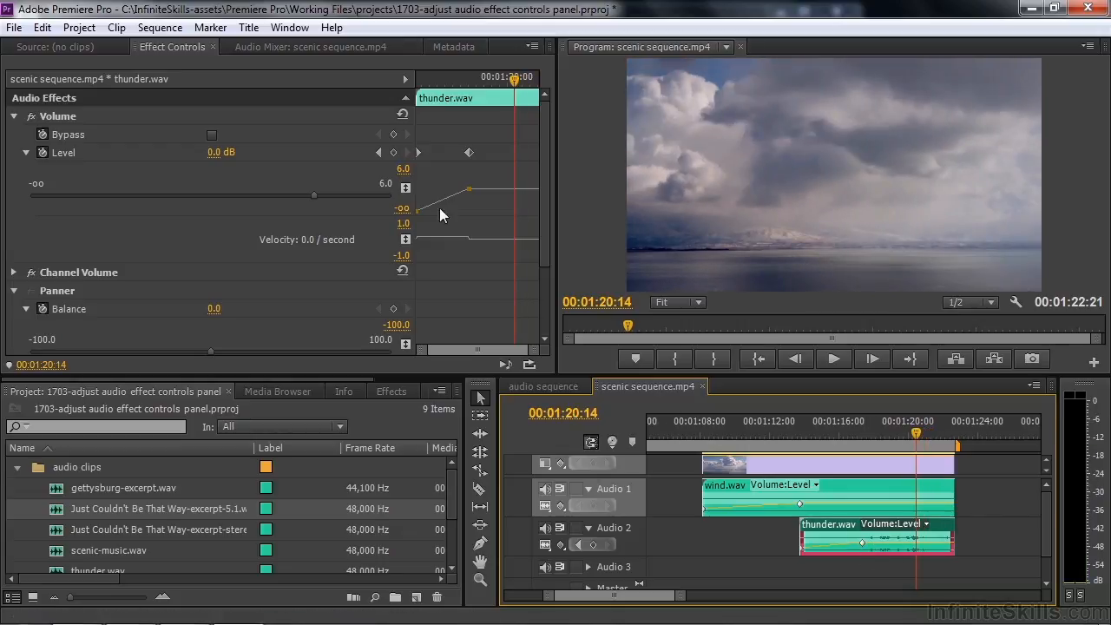
click(378, 153)
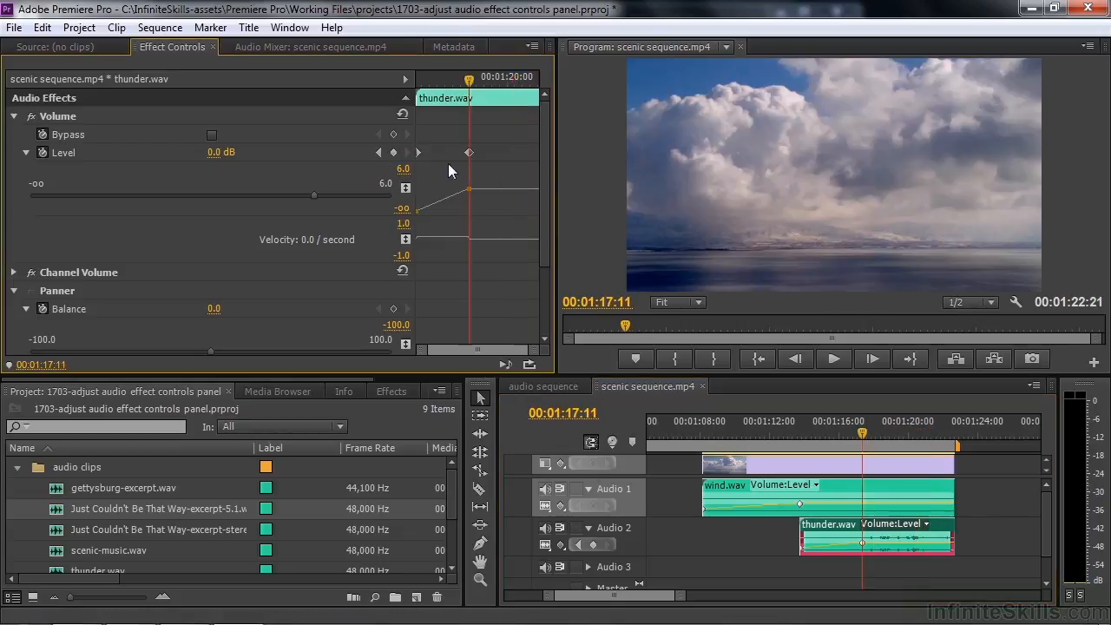
drag(314, 196, 348, 205)
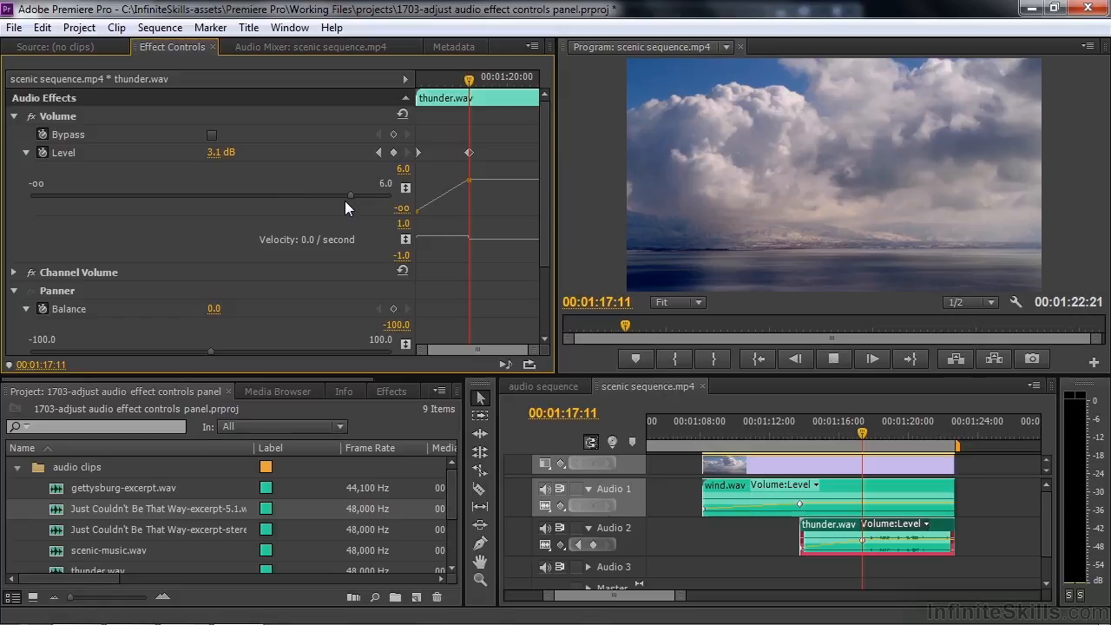
key(space)
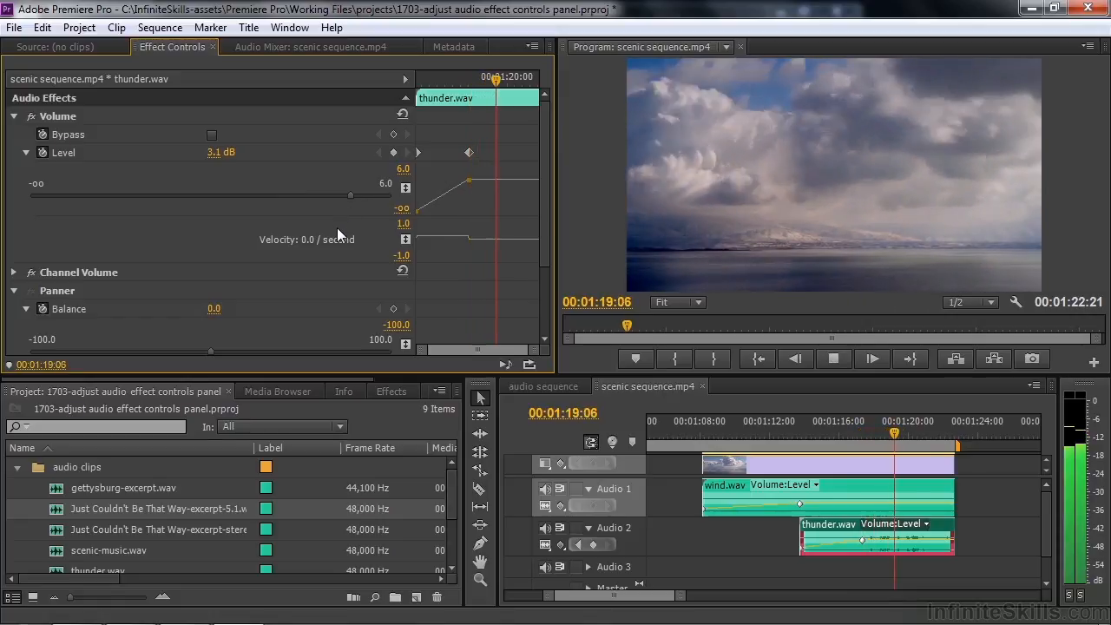
key(space)
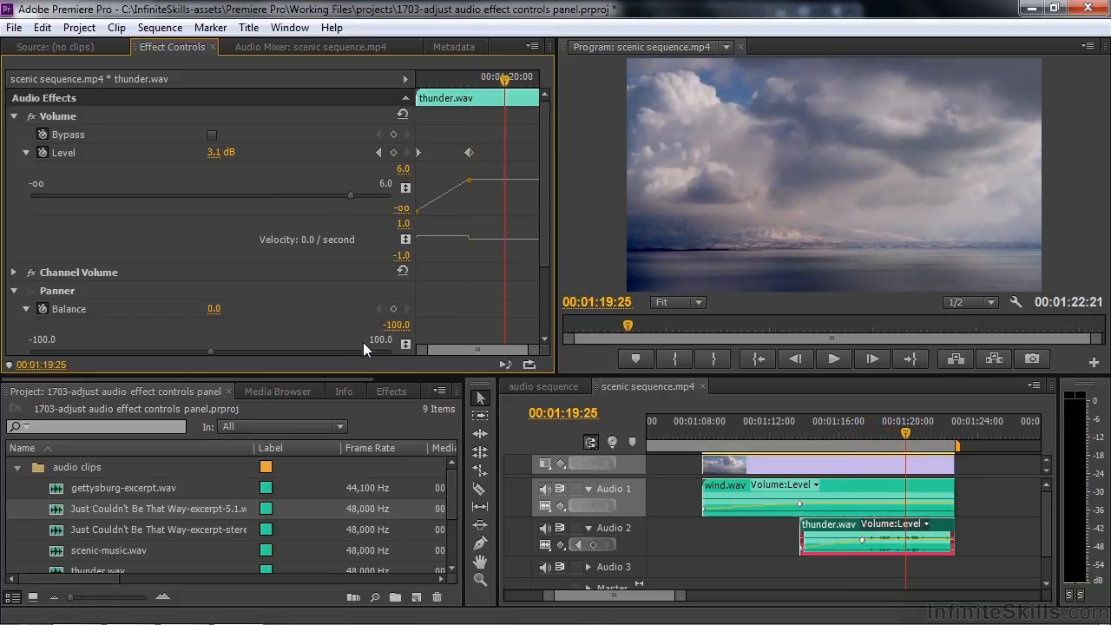
Step: Keyframe thunder.wav's Balance at 100.0 at 00:01:15:14 and -39.8 at 00:01:20:23, then preview
click(14, 116)
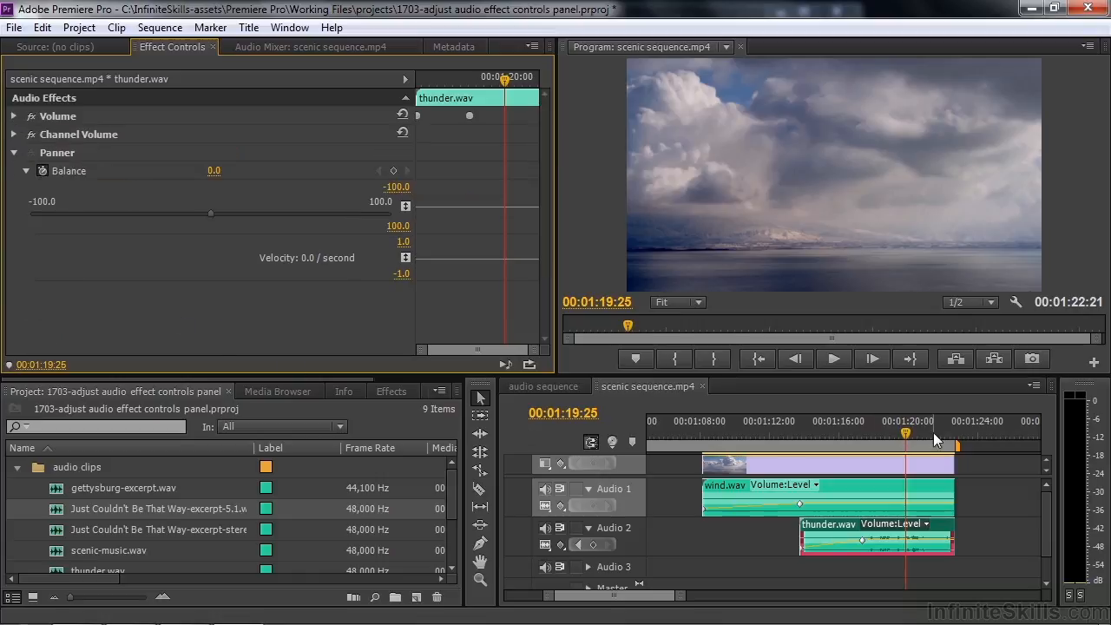
drag(905, 433, 827, 465)
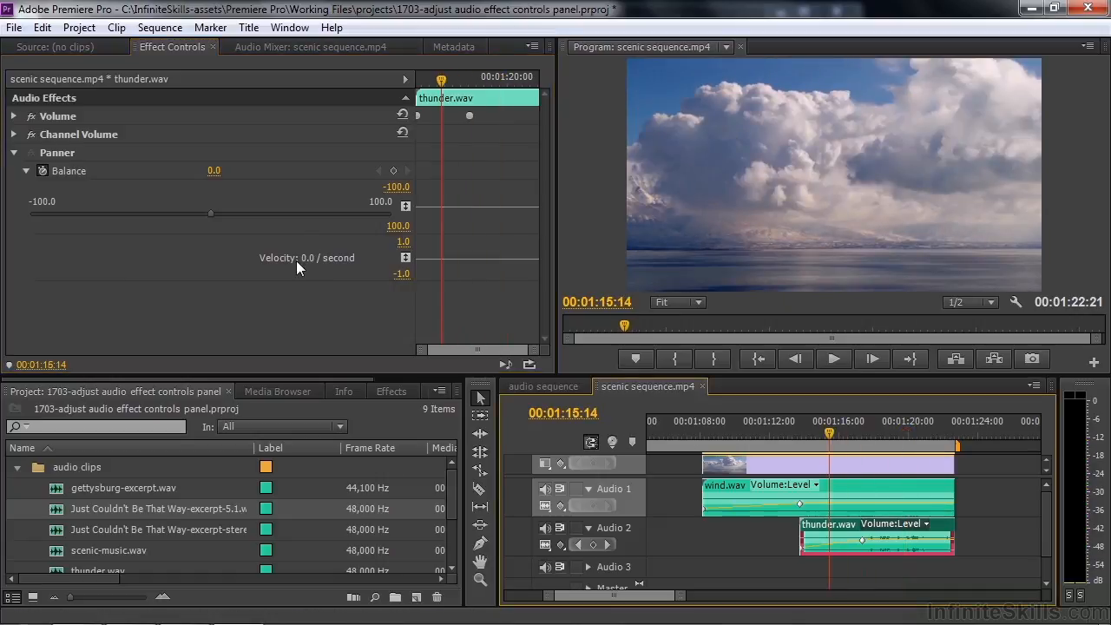
click(393, 171)
drag(207, 213, 409, 210)
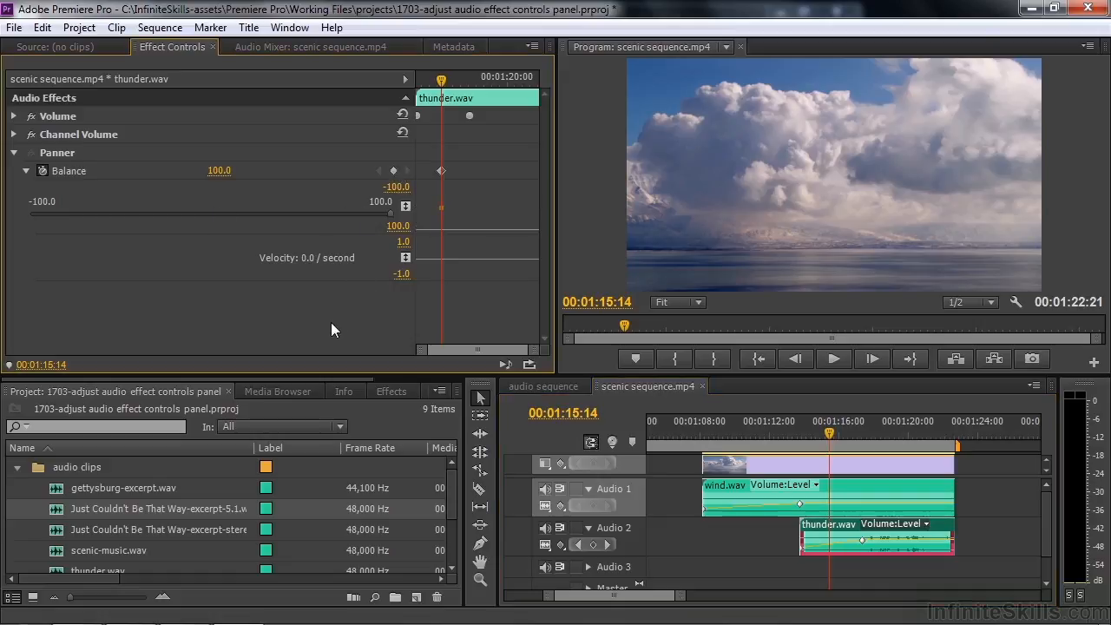
drag(833, 433, 919, 440)
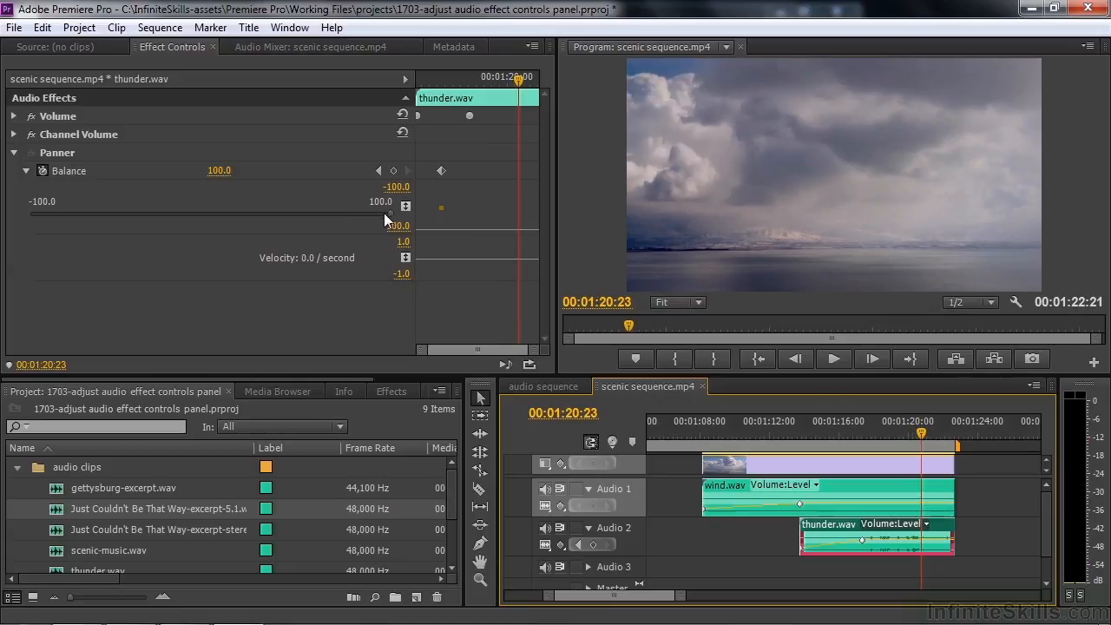
drag(389, 215, 147, 214)
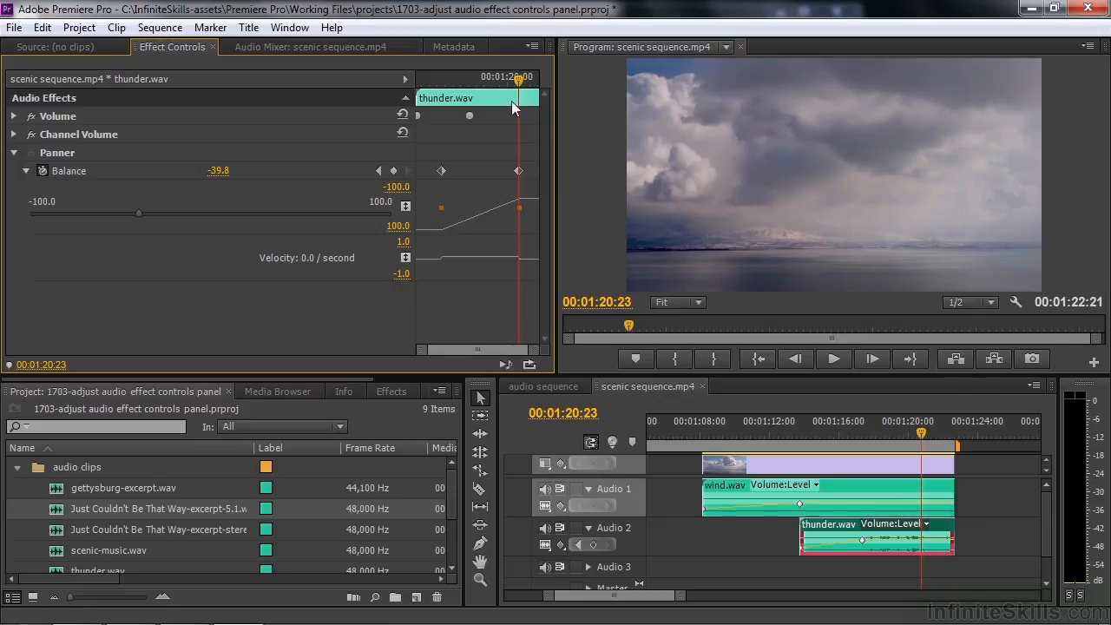
drag(521, 80, 358, 102)
key(space)
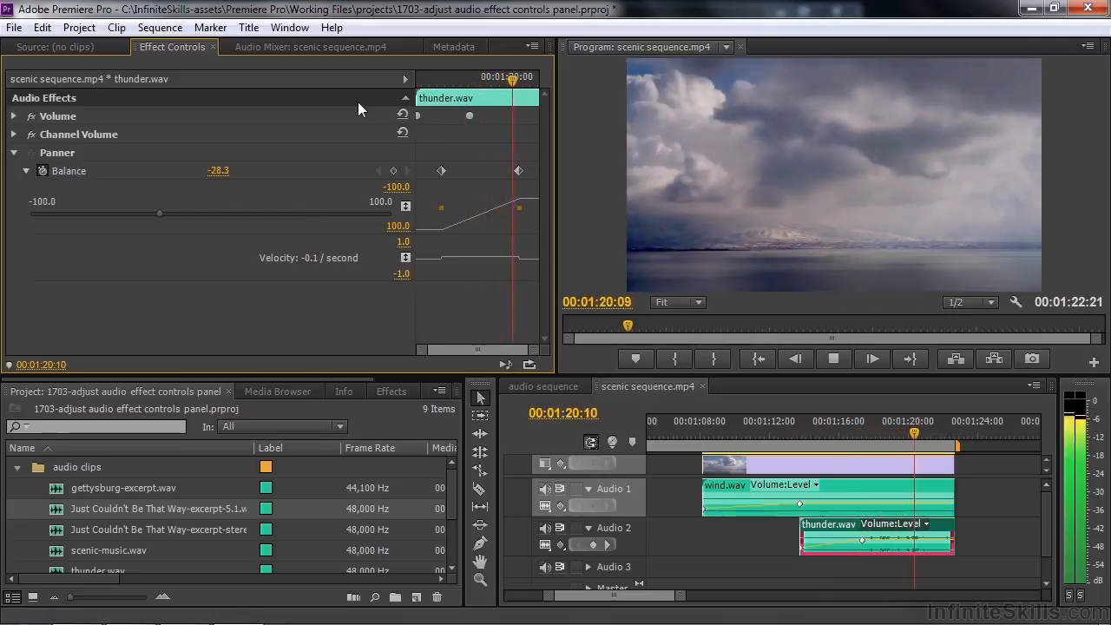
key(space)
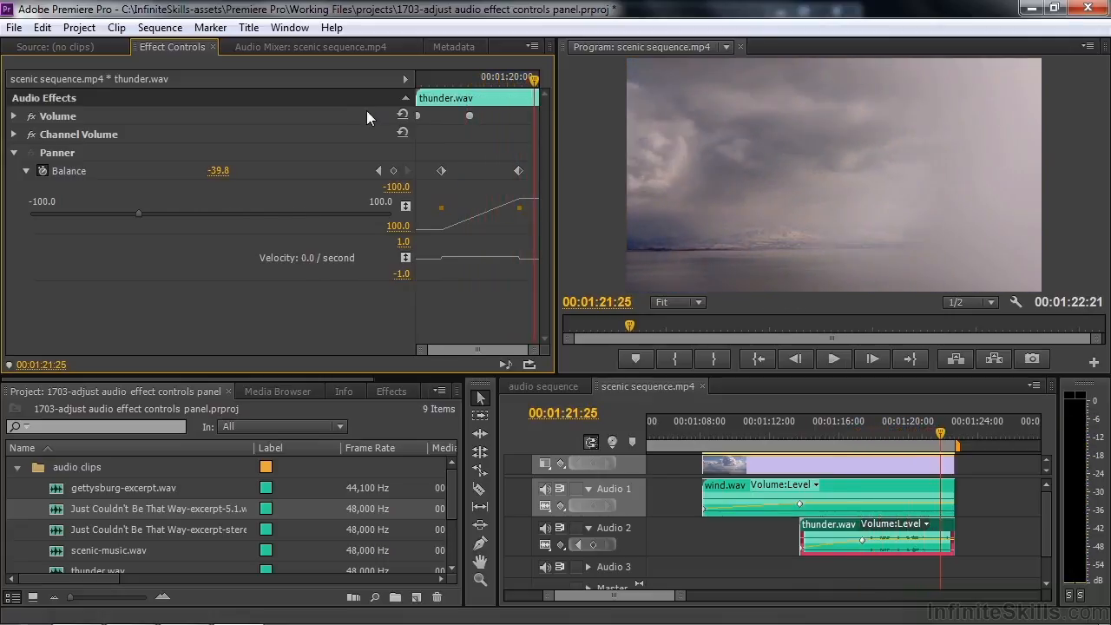